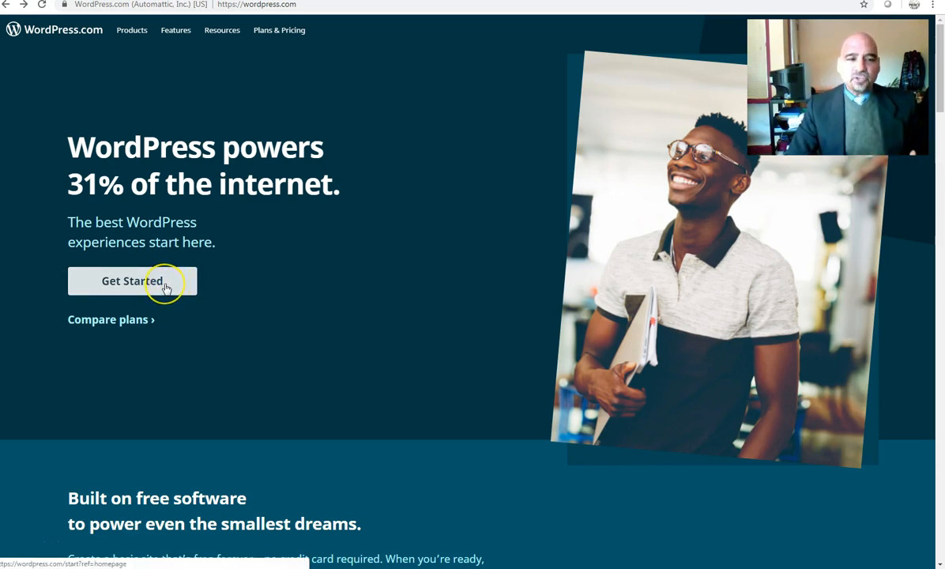
Step: Use Get Started on the WordPress.com home page to begin a new site
click(166, 288)
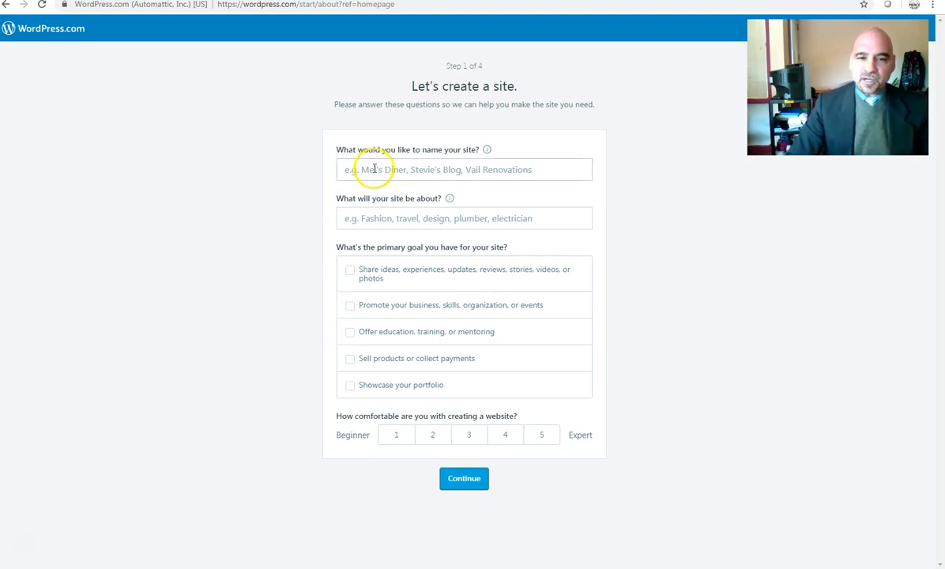
Step: Name the site 'Supervision and Leadership Course' with the topic Leadership
click(365, 175)
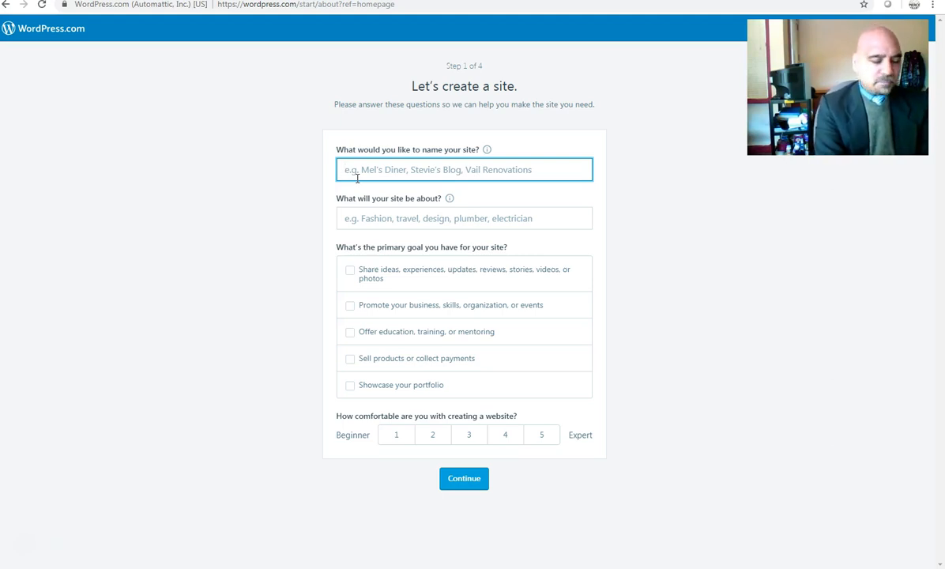
text(Su)
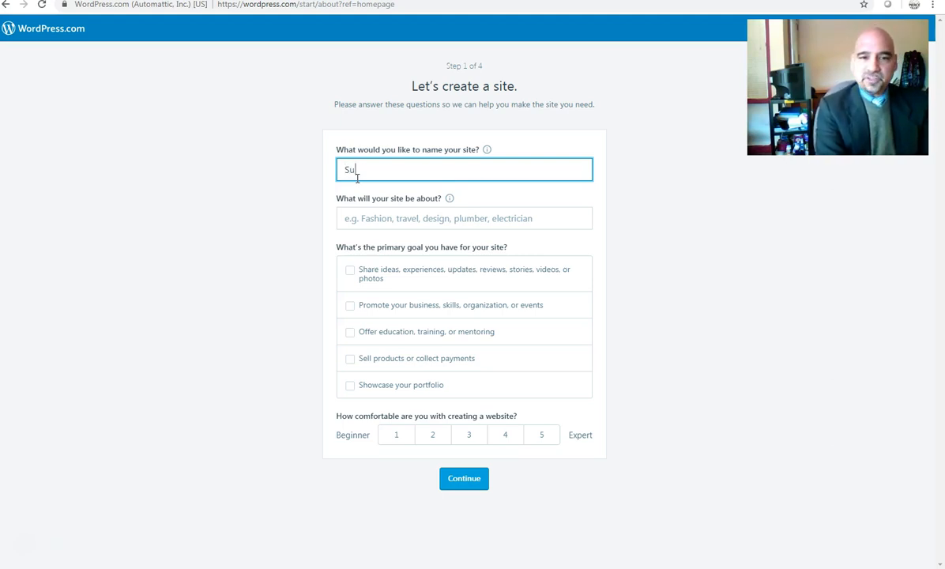
text(pervision )
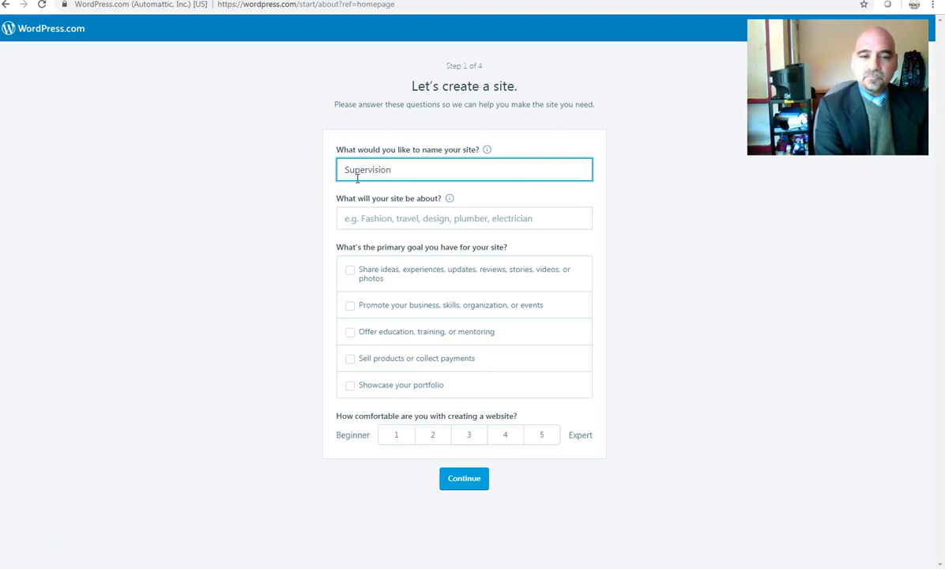
text(and Leader)
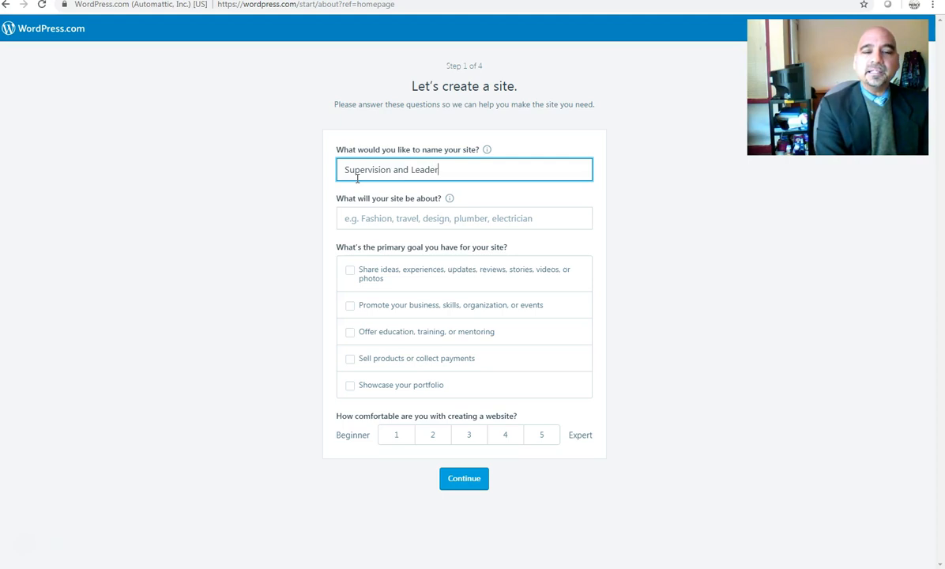
text(ship Course)
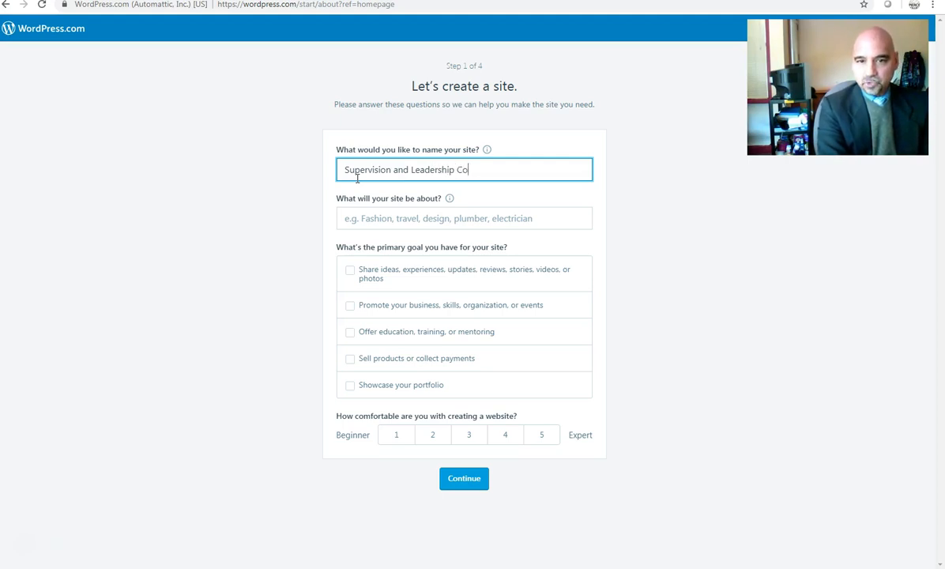
click(394, 218)
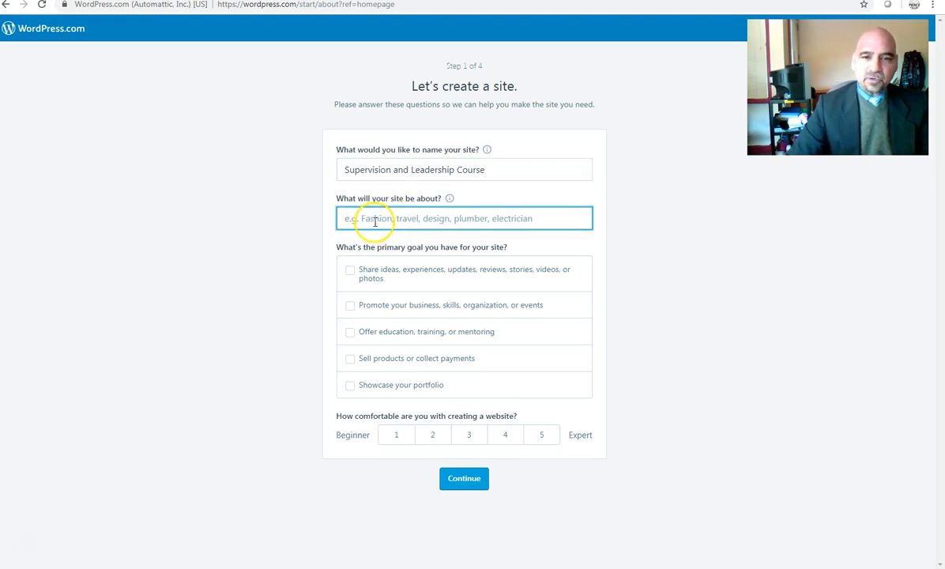
text(Leadership)
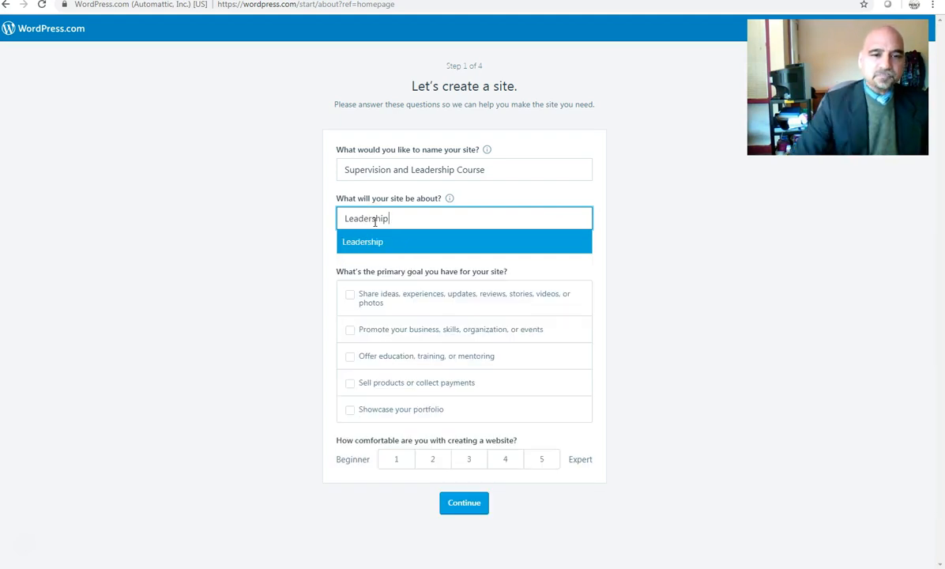
click(350, 298)
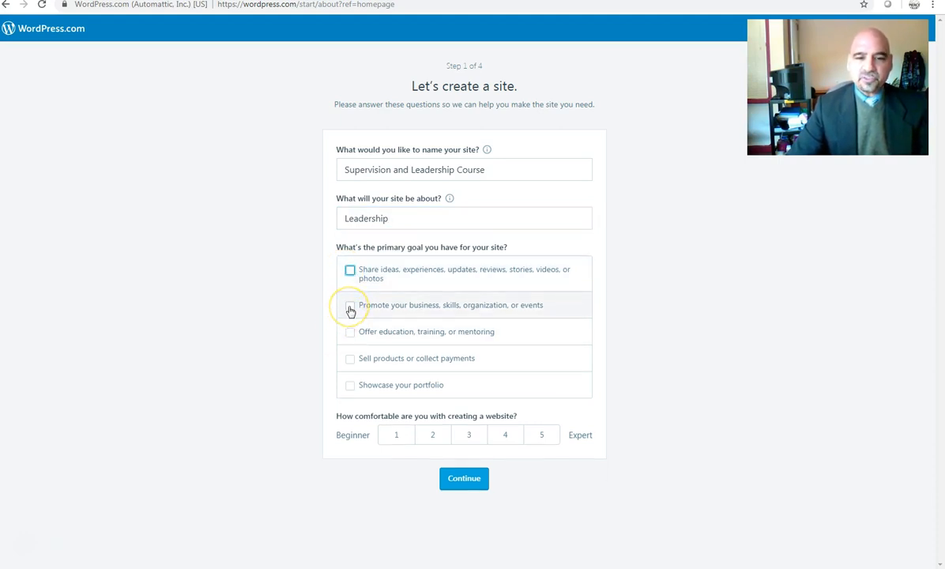
Step: Choose goals Share ideas, Promote your business and Offer education, comfort level 1, and continue
click(350, 308)
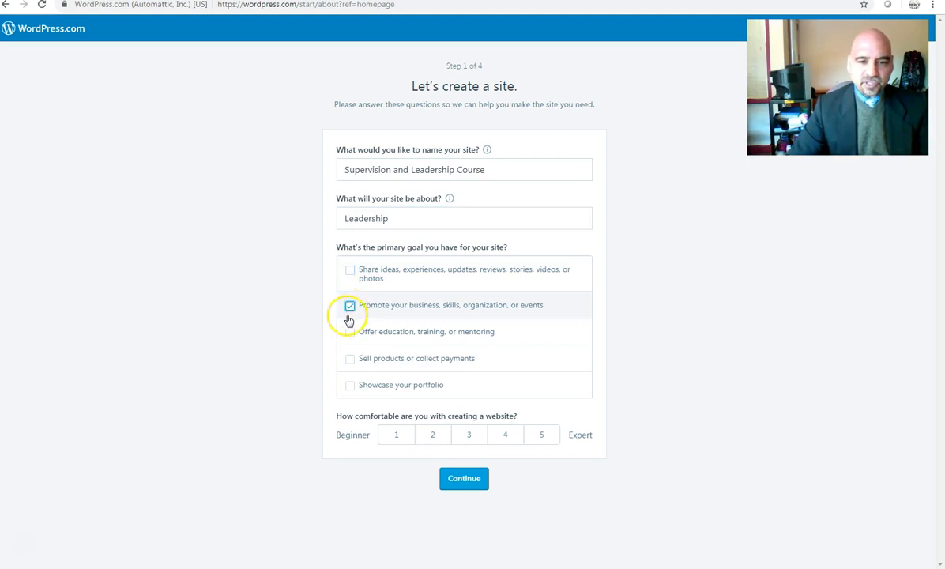
click(350, 271)
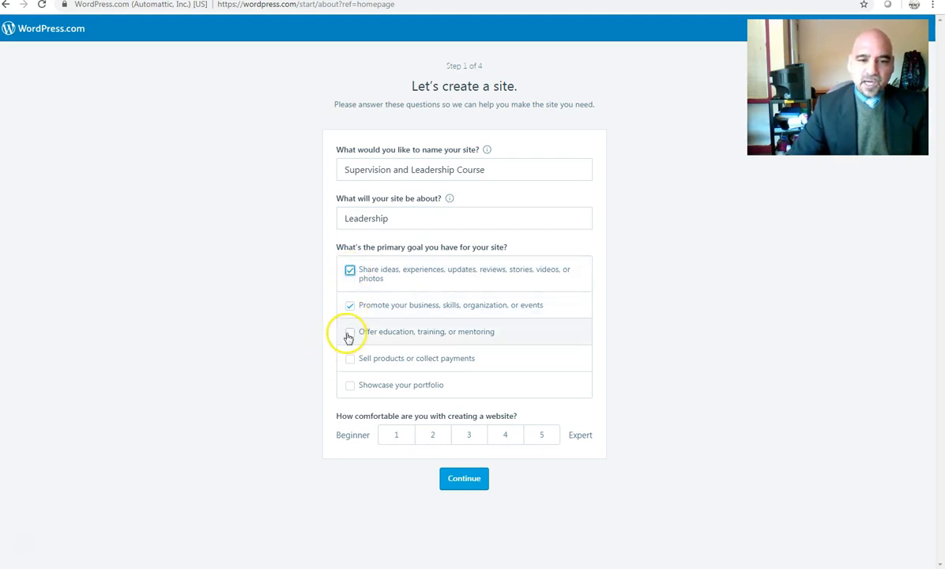
click(349, 335)
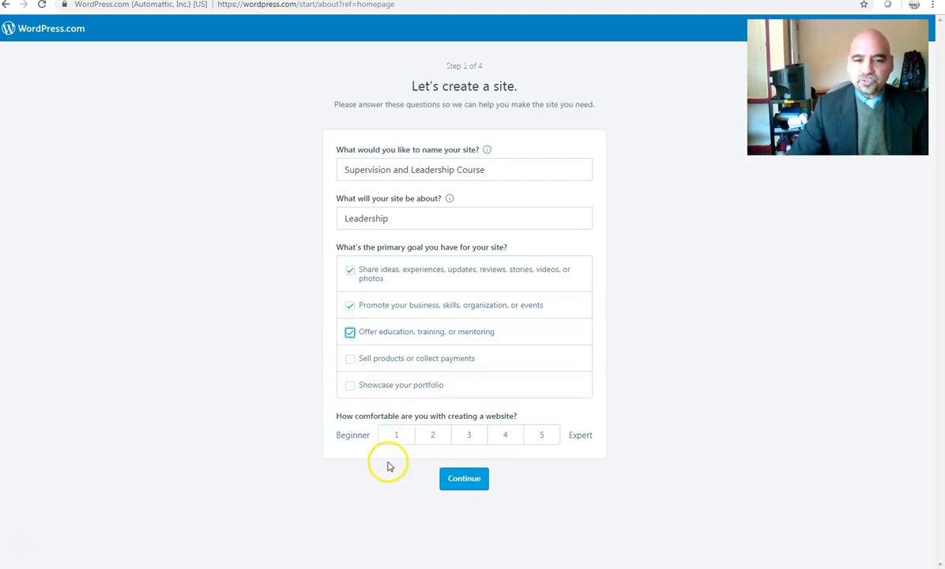
click(397, 438)
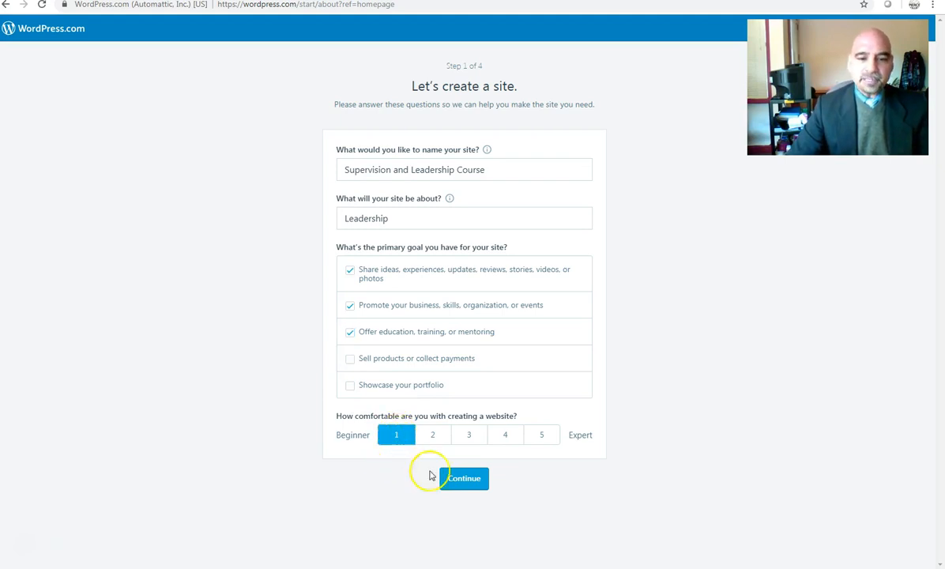
click(462, 479)
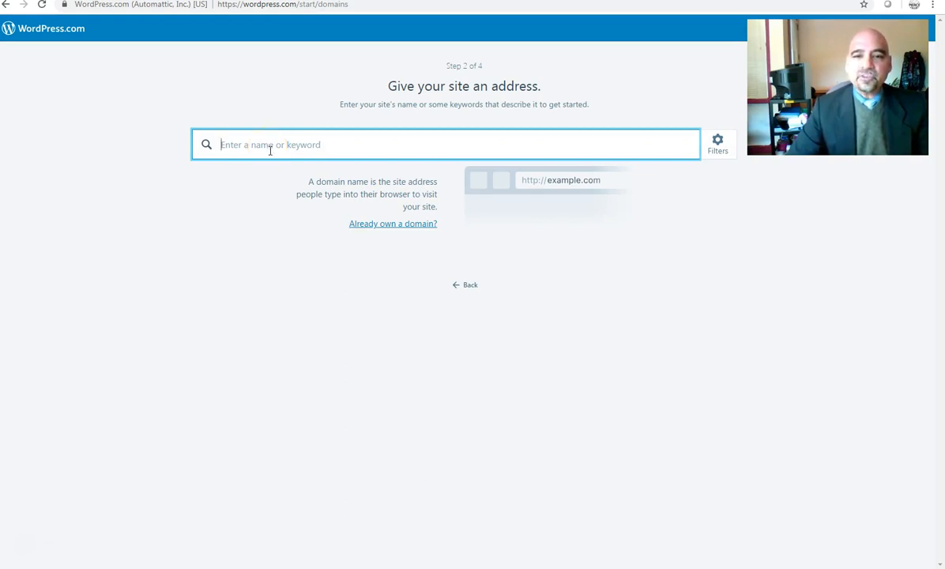
Step: Search leadershipandsupervision, claim the free leadershipandsupervision.wordpress.com address, and pick the Free plan
click(224, 165)
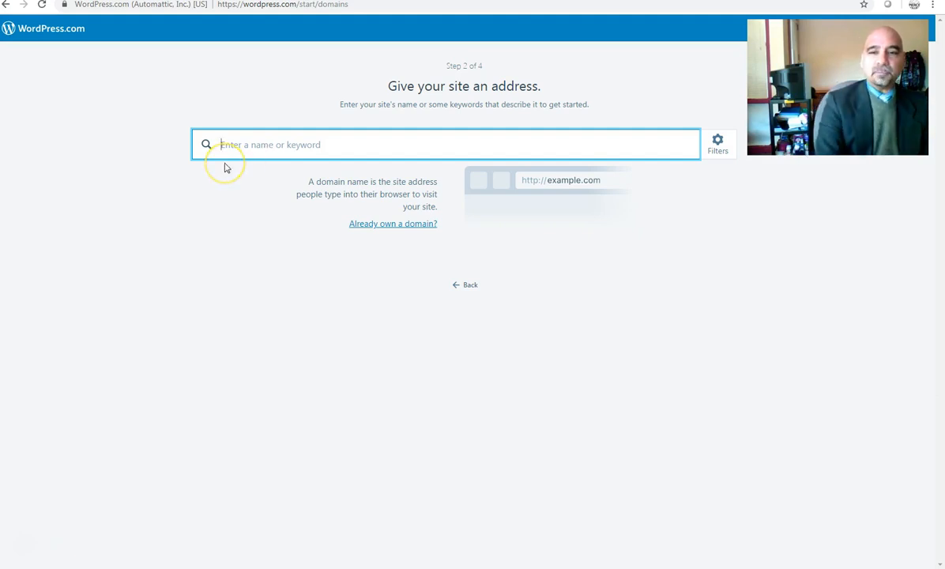
text(supervision)
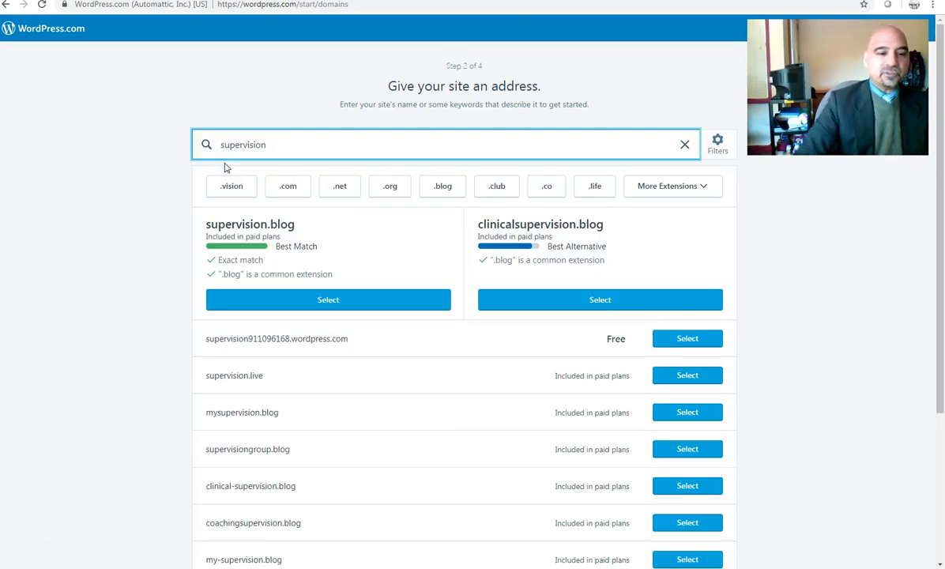
scroll(265, 369, down, 3)
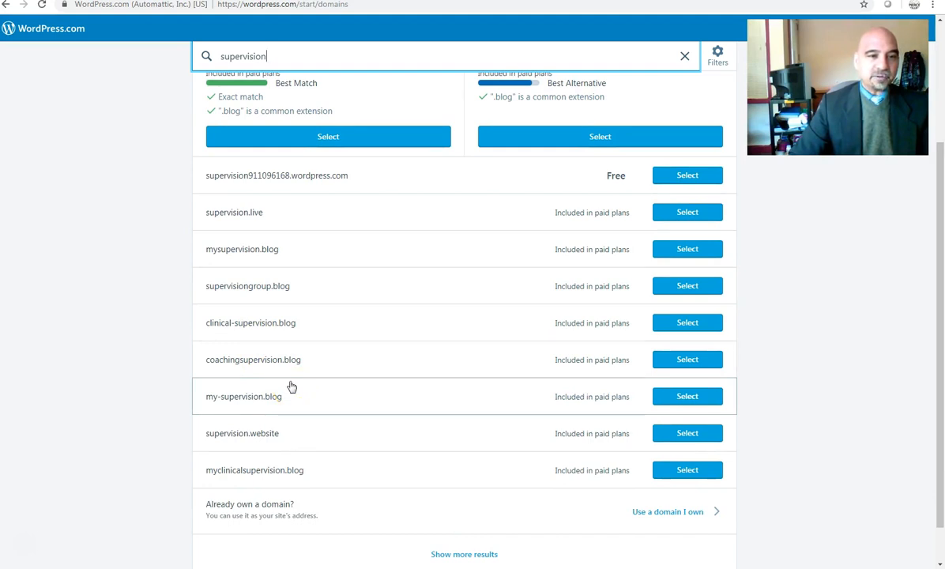
scroll(286, 332, up, 2)
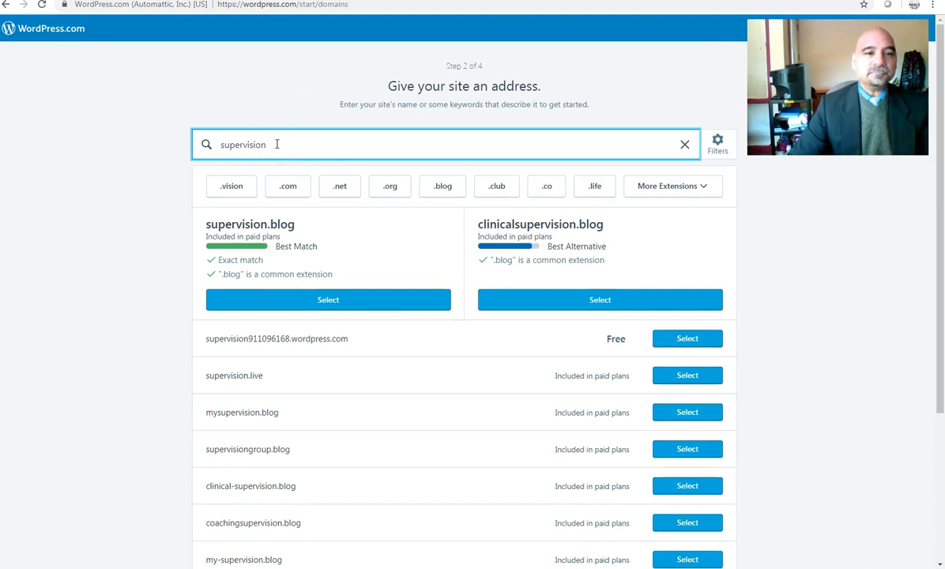
drag(277, 143, 166, 147)
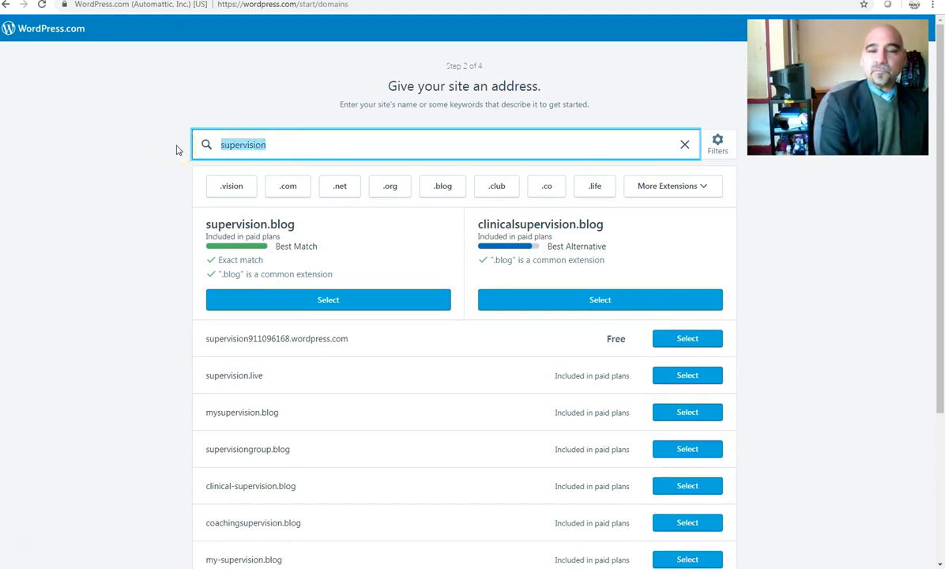
text(leadership)
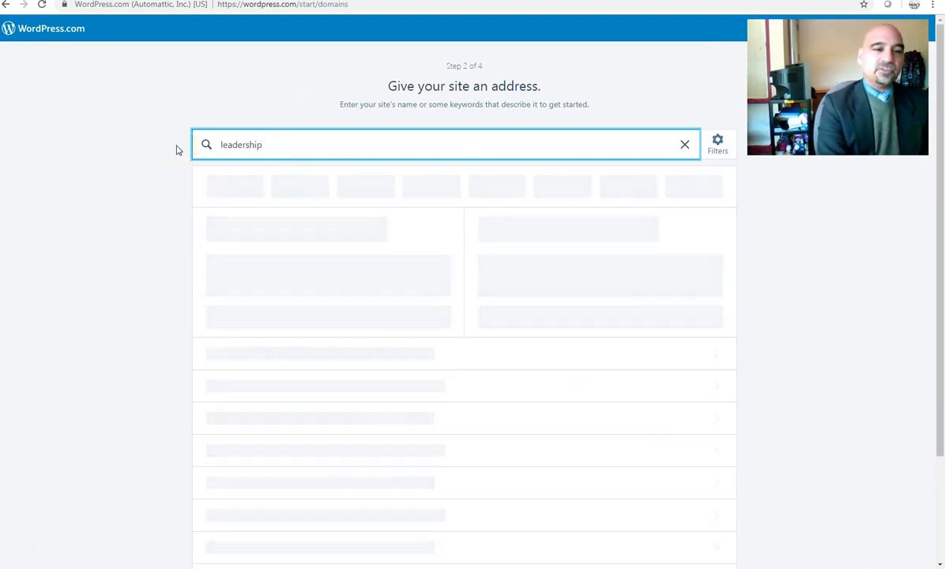
text(an)
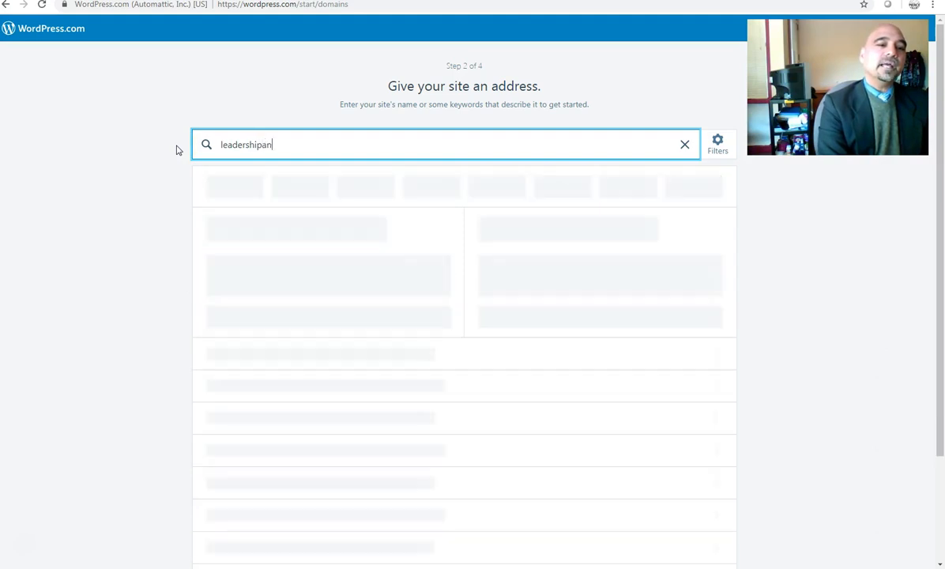
text(dsupervision)
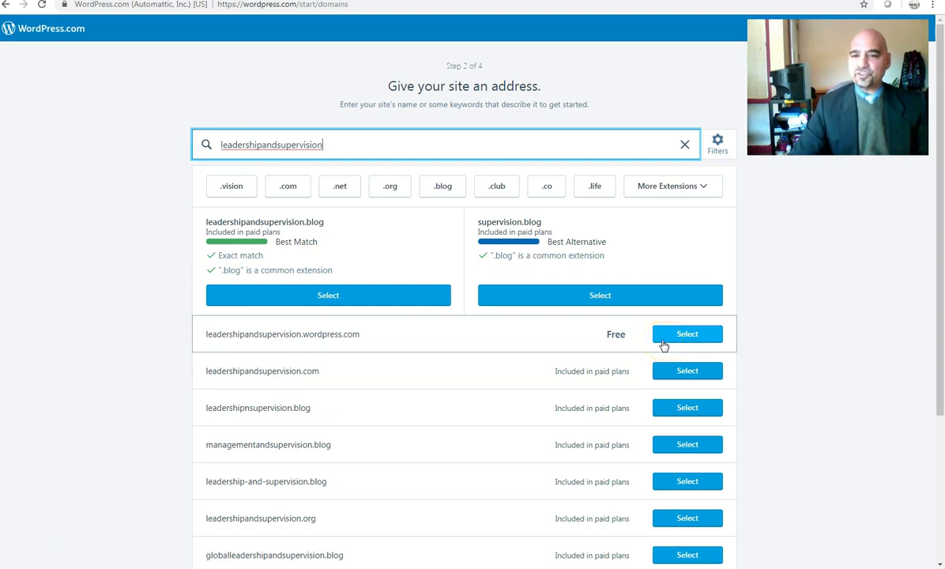
click(663, 339)
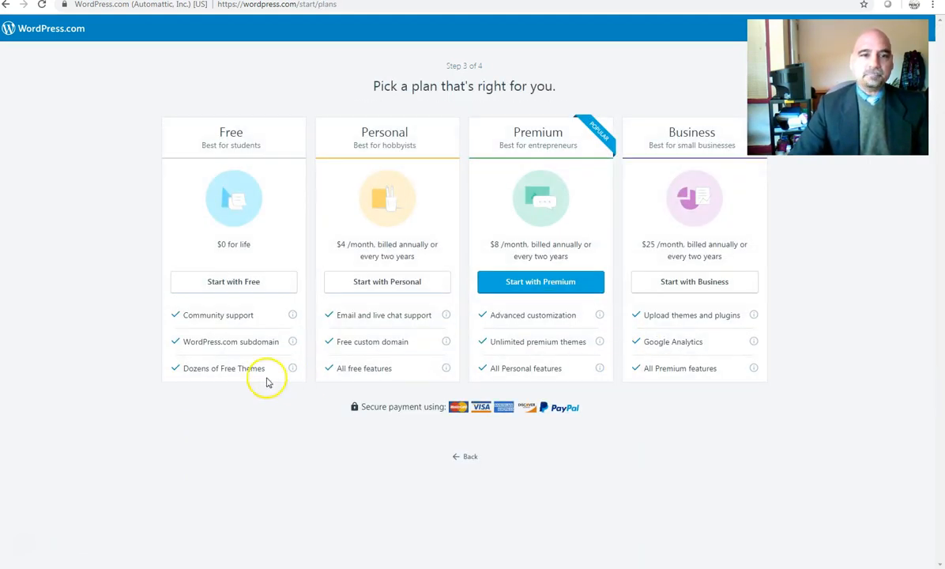
click(222, 286)
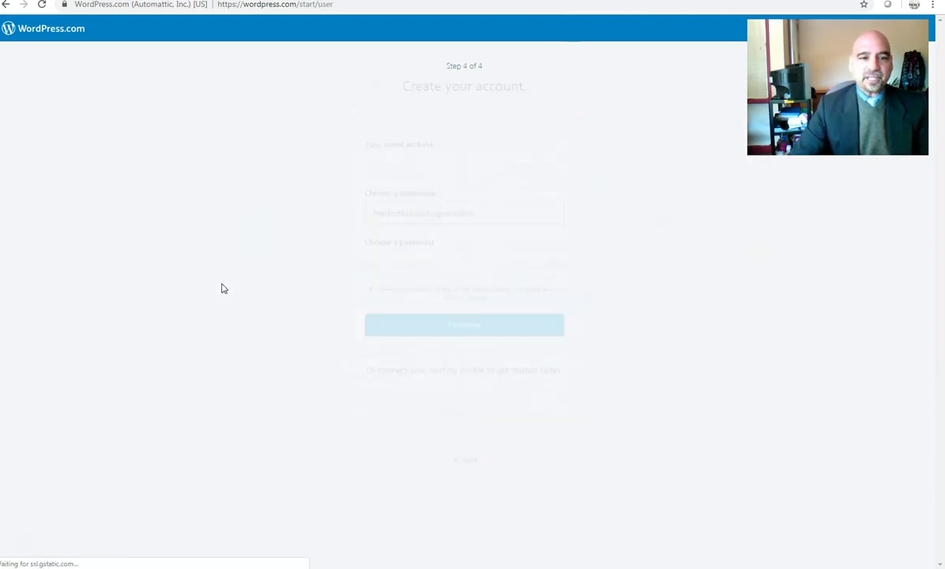
Step: Fill the account e-mail from saved suggestions and enter an account password
click(442, 144)
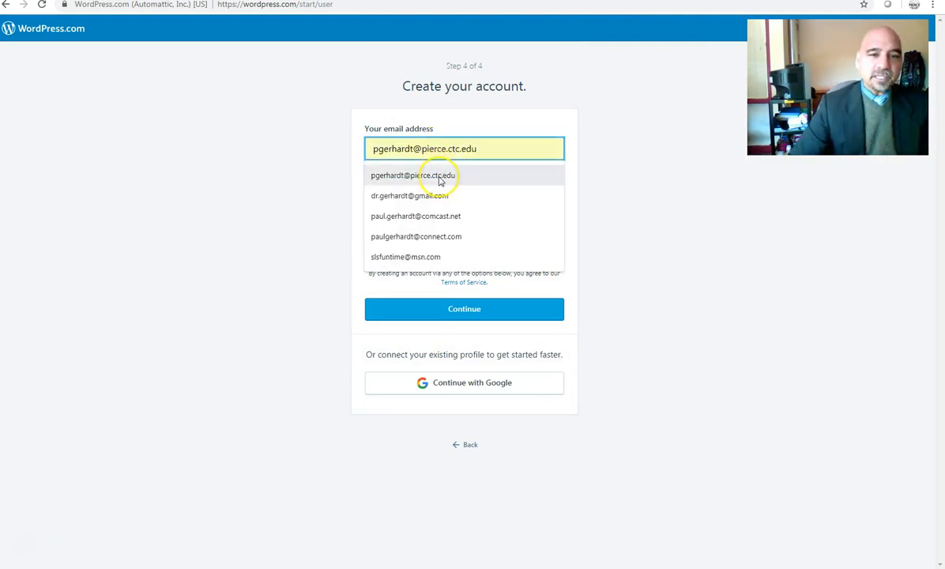
click(442, 175)
click(450, 247)
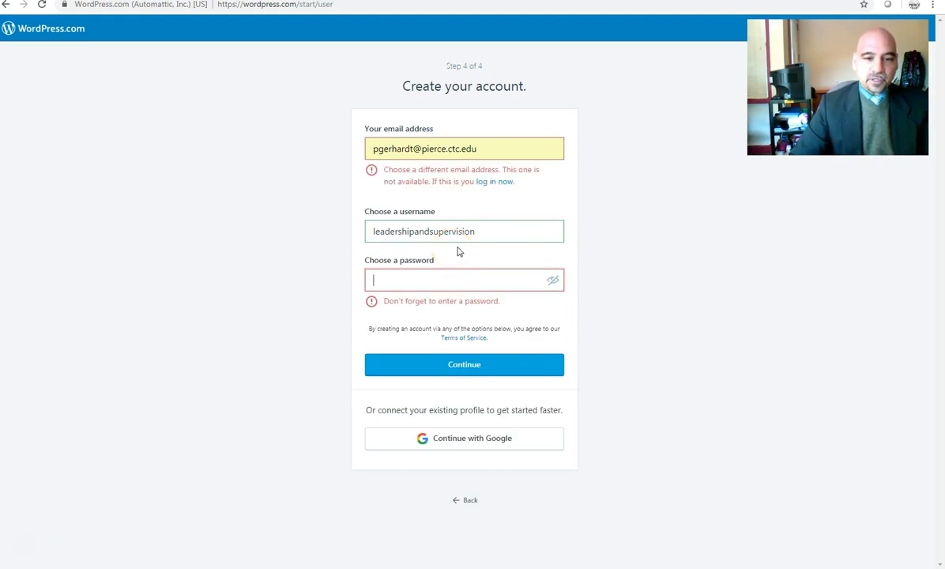
click(462, 263)
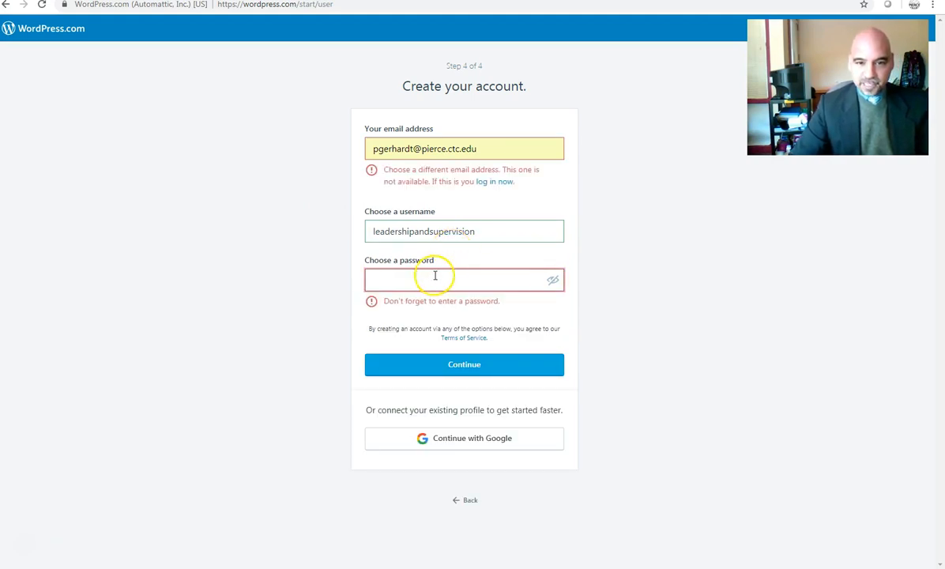
text(P)
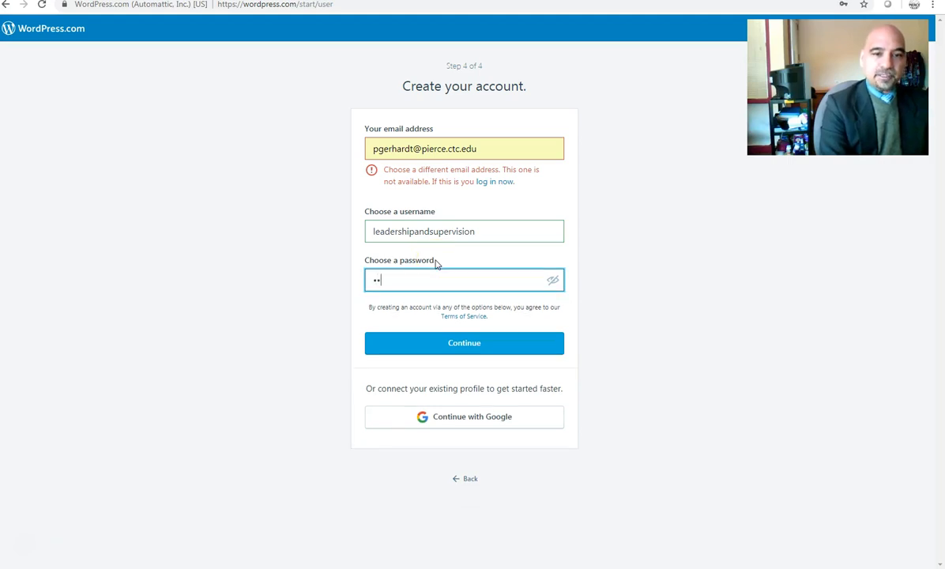
key(BackSpace)
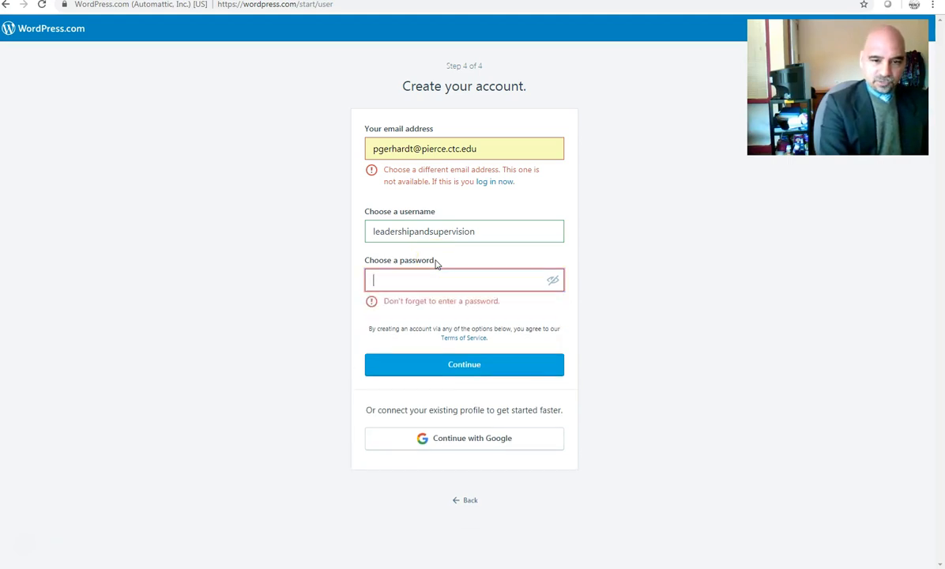
text(•••••••)
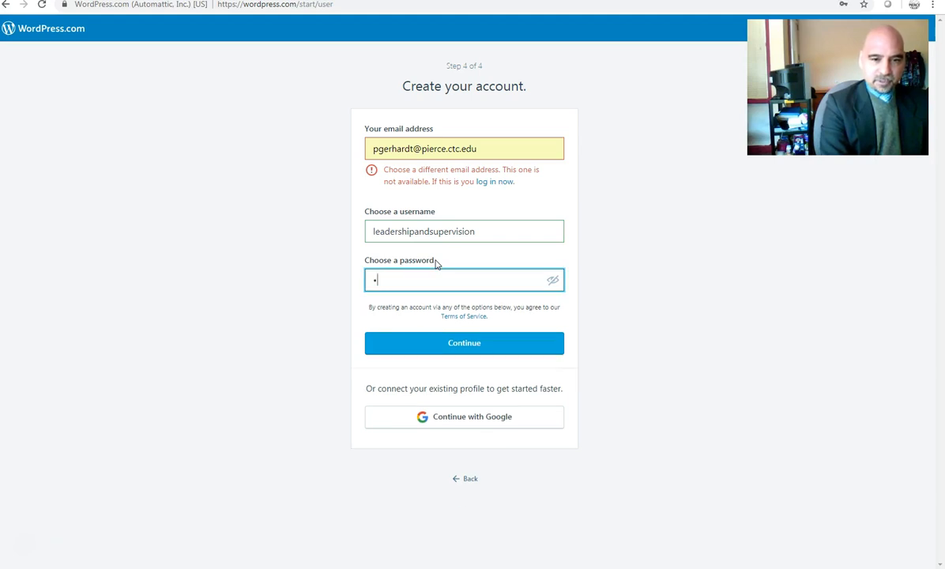
text(••••)
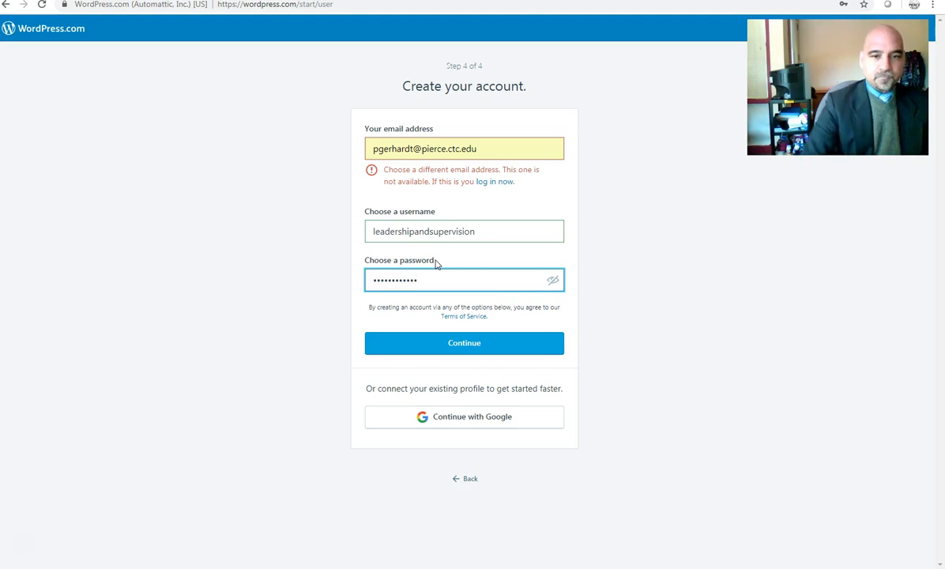
Step: Submit the signup form twice, then select the rejected e-mail address for replacement
click(456, 343)
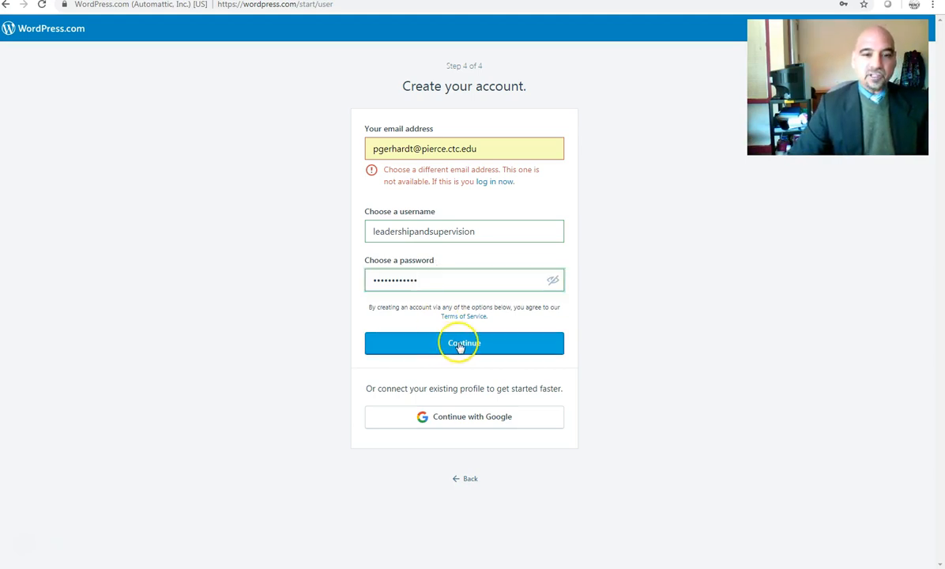
click(461, 345)
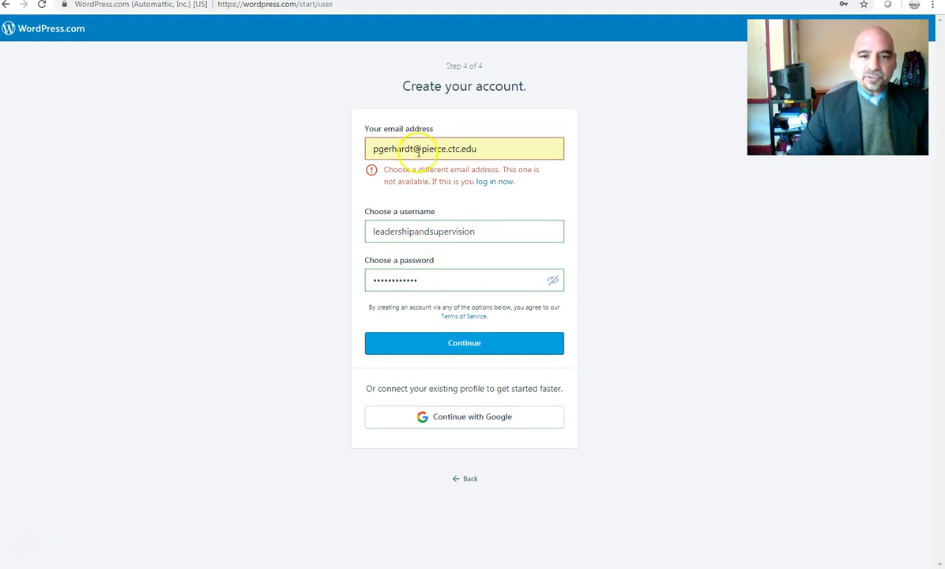
drag(483, 148, 365, 138)
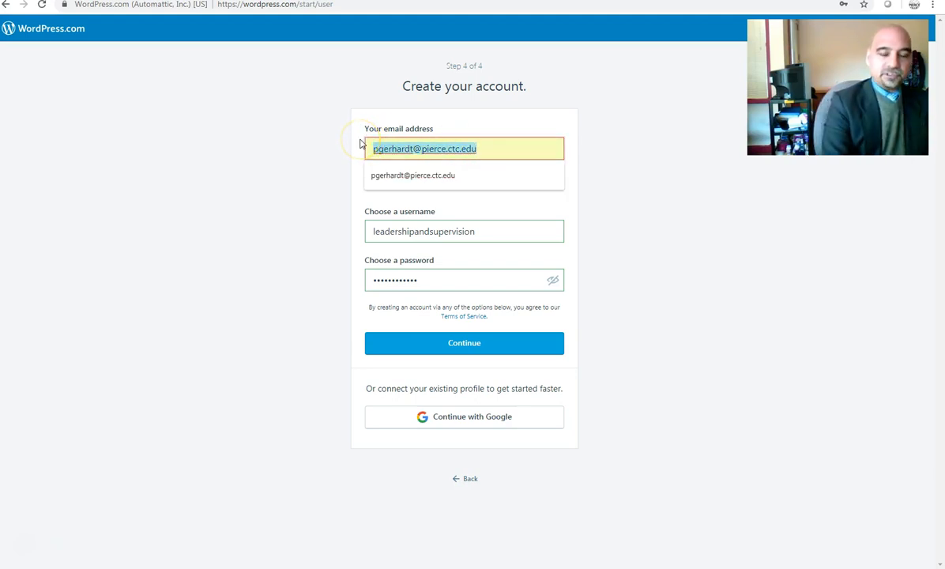
Step: Replace the rejected e-mail with other addresses, resubmitting until the signup goes through
text(paul)
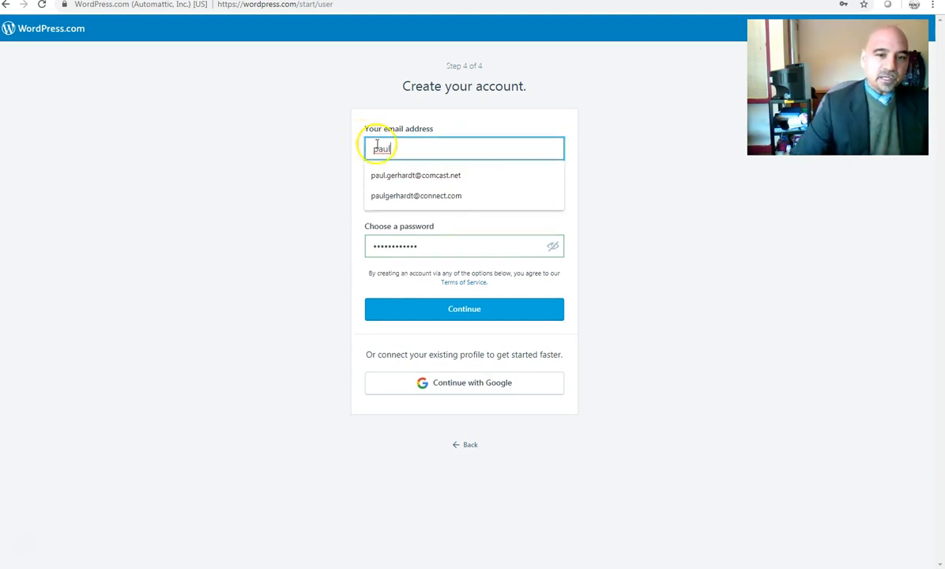
click(424, 176)
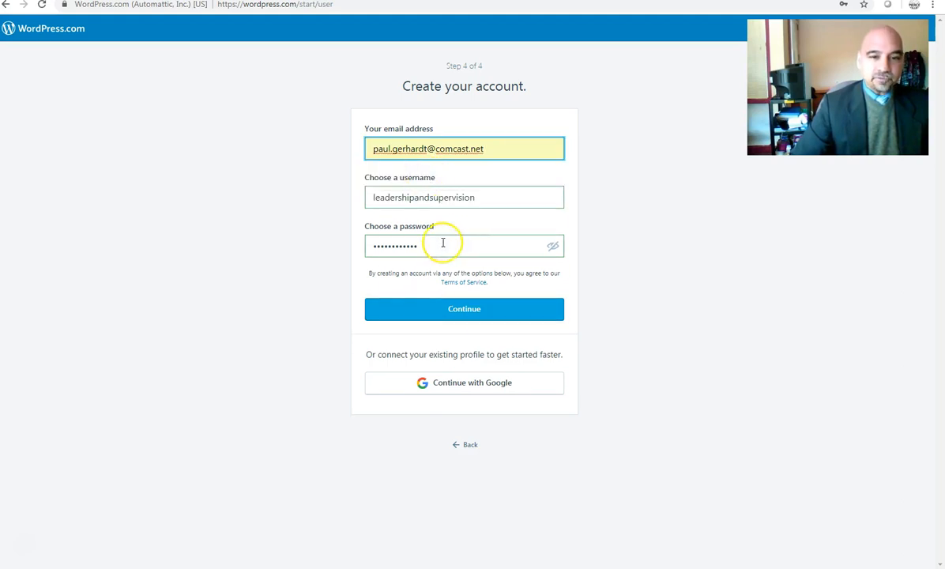
click(441, 311)
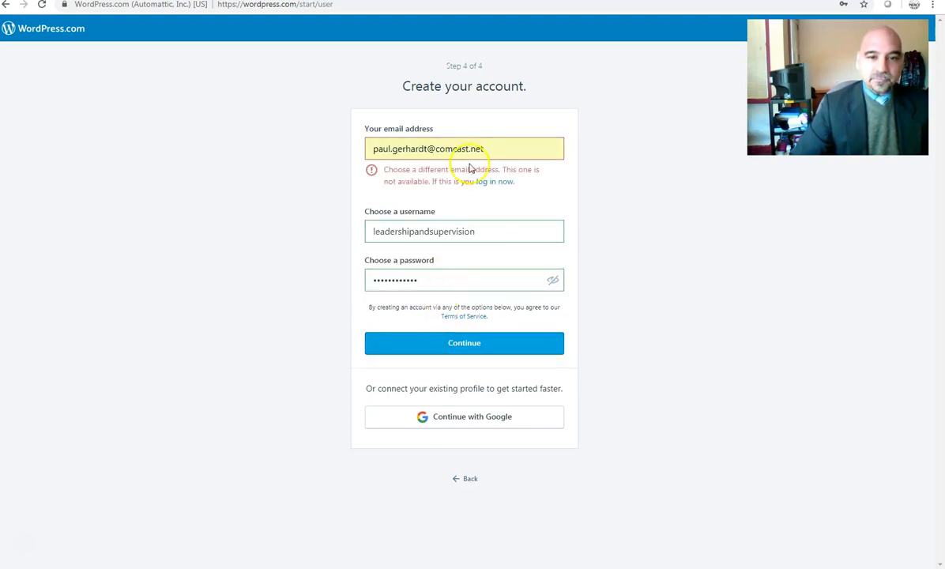
drag(498, 148, 307, 140)
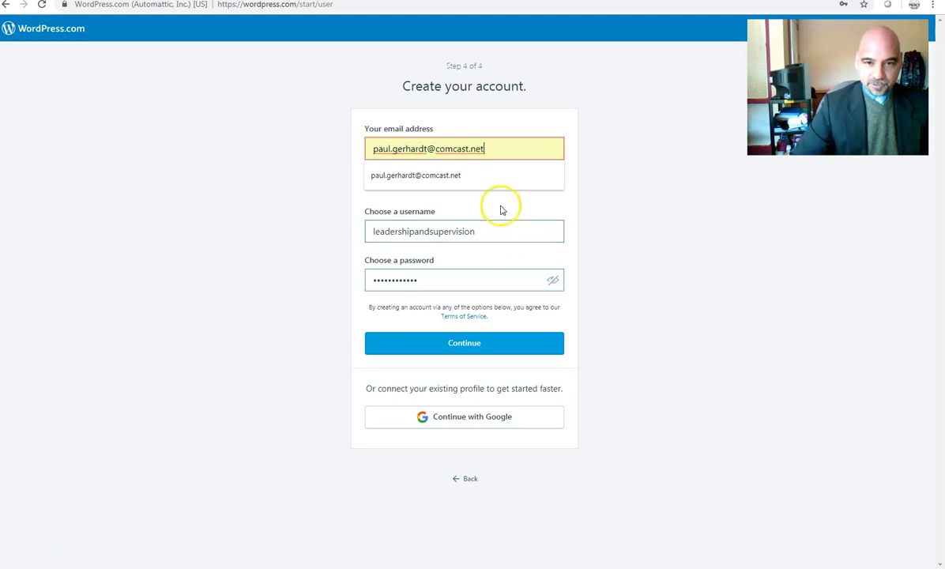
drag(504, 150, 252, 125)
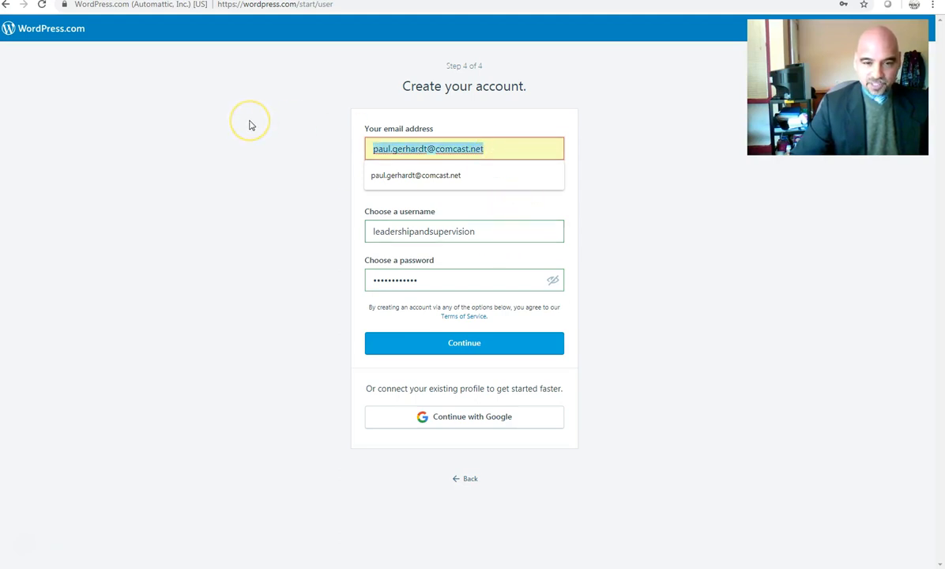
text(dr.pa)
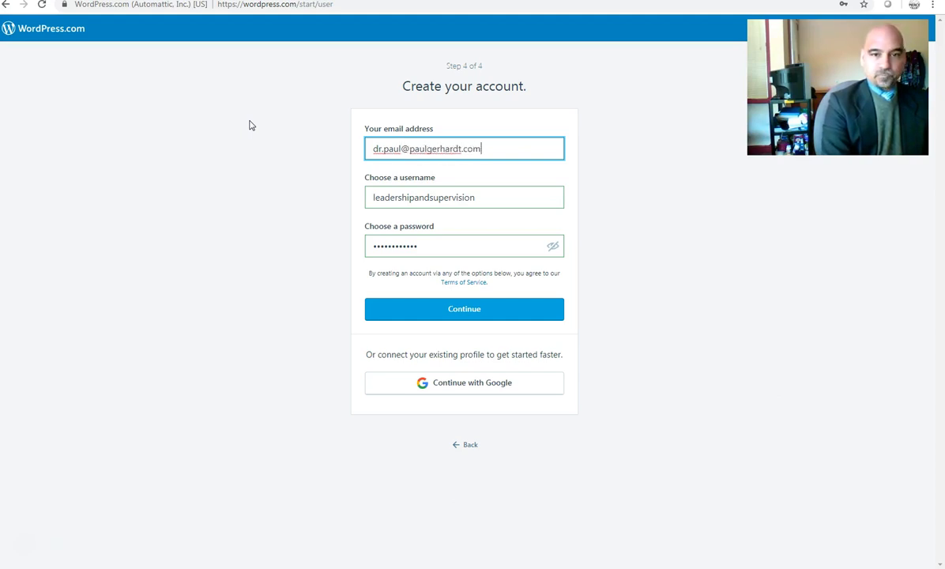
click(437, 310)
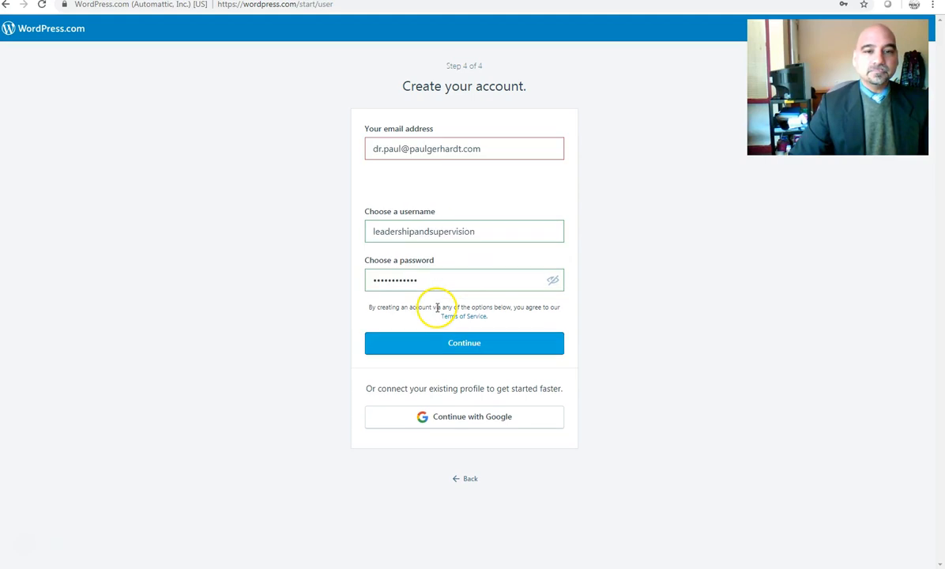
triple_click(487, 148)
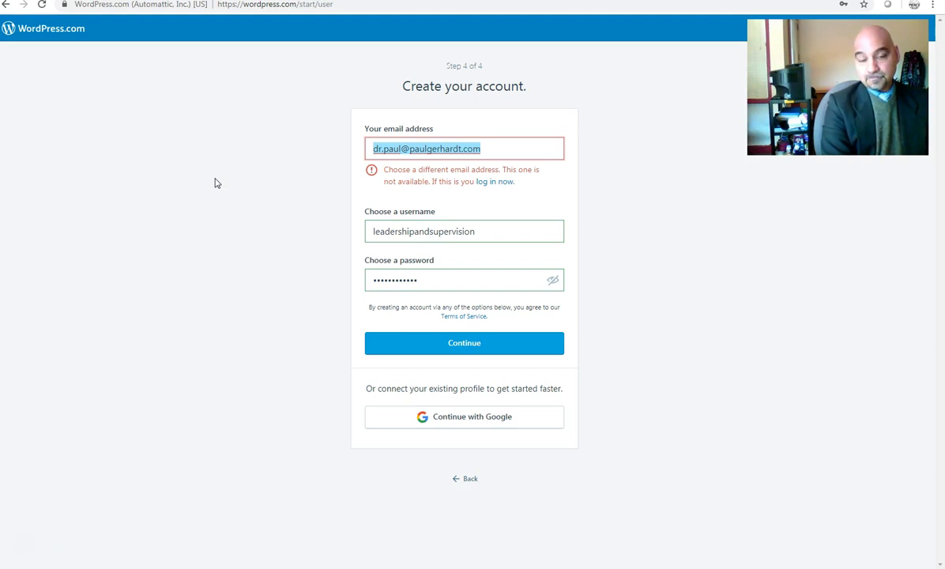
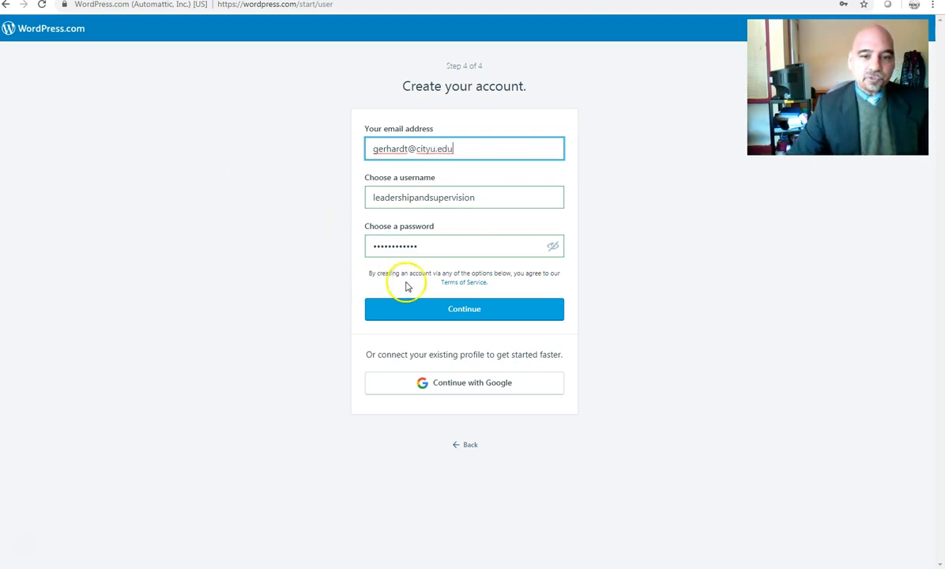
click(440, 310)
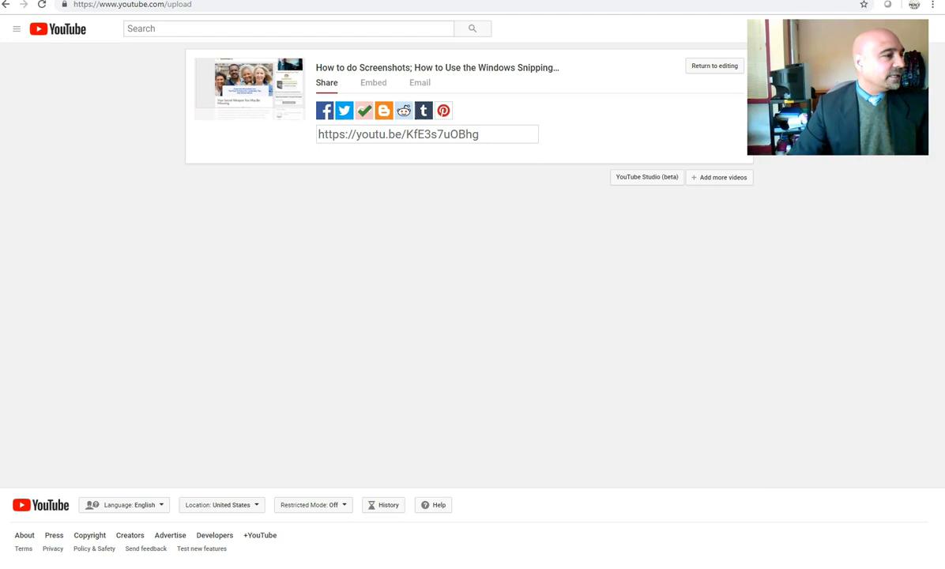
Step: Confirm the account via the Activate leadershipandsupervision e-mail in Outlook
drag(0, 2, 442, 3)
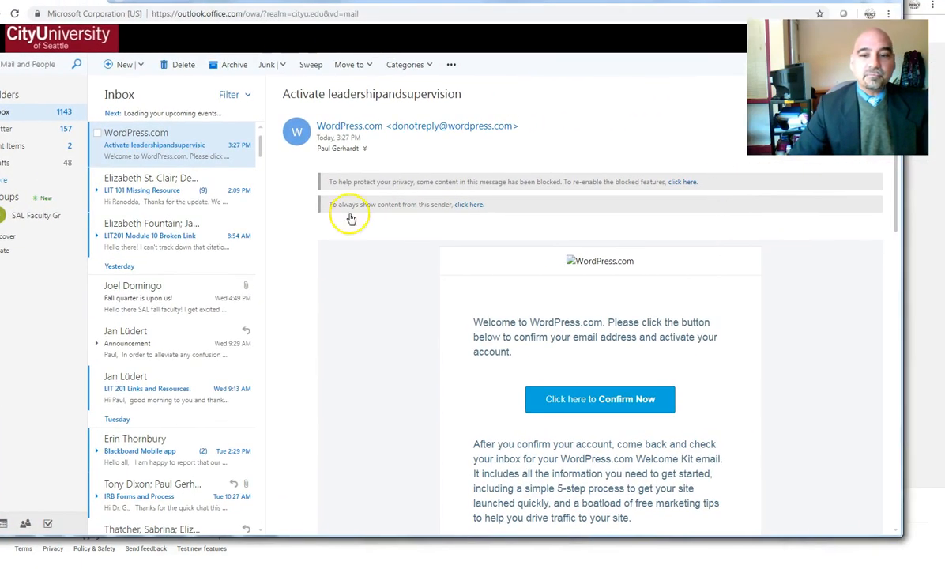
click(575, 403)
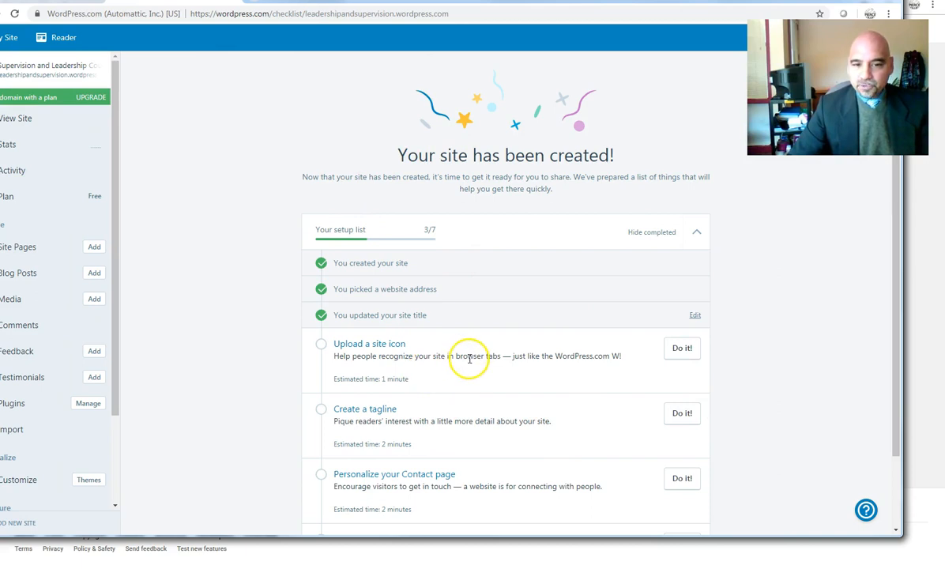
Step: Upload the ESSENTIALS logo to the media library, crop it, and set it as the site icon
scroll(578, 415, down, 1)
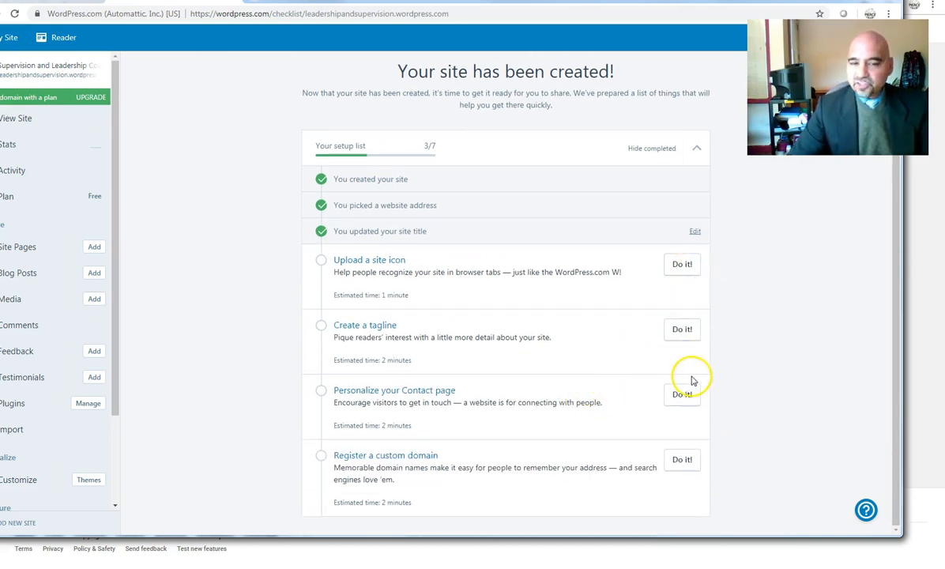
click(684, 266)
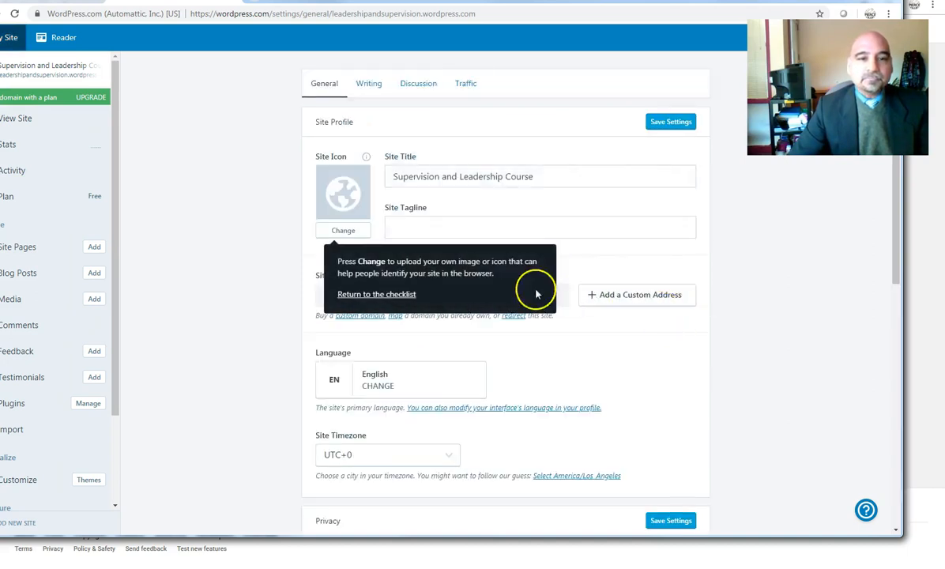
click(335, 234)
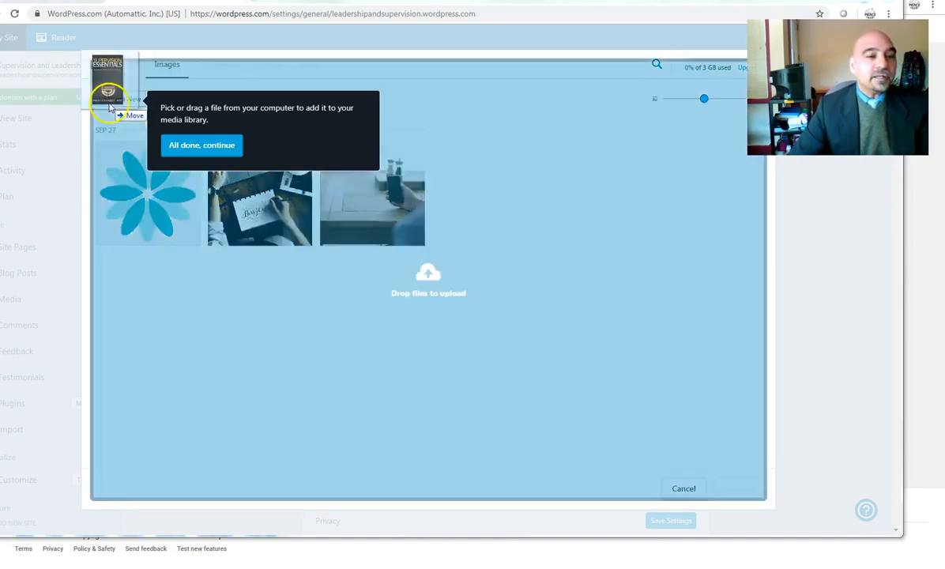
drag(126, 116, 446, 200)
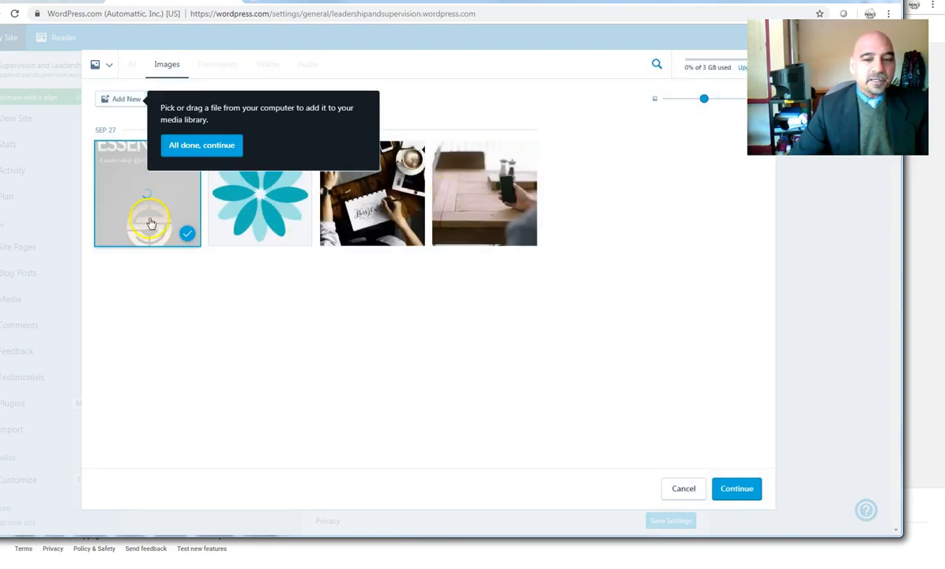
click(150, 223)
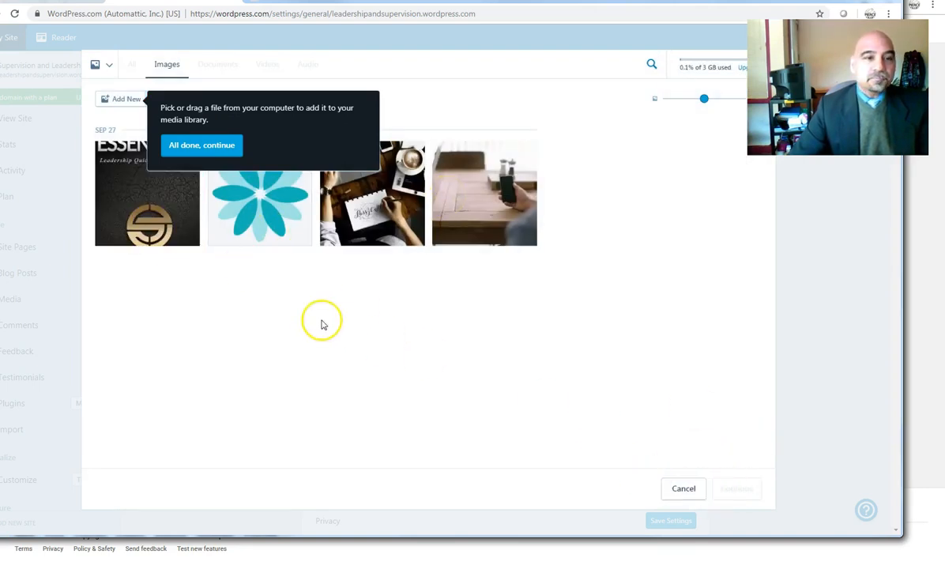
click(220, 153)
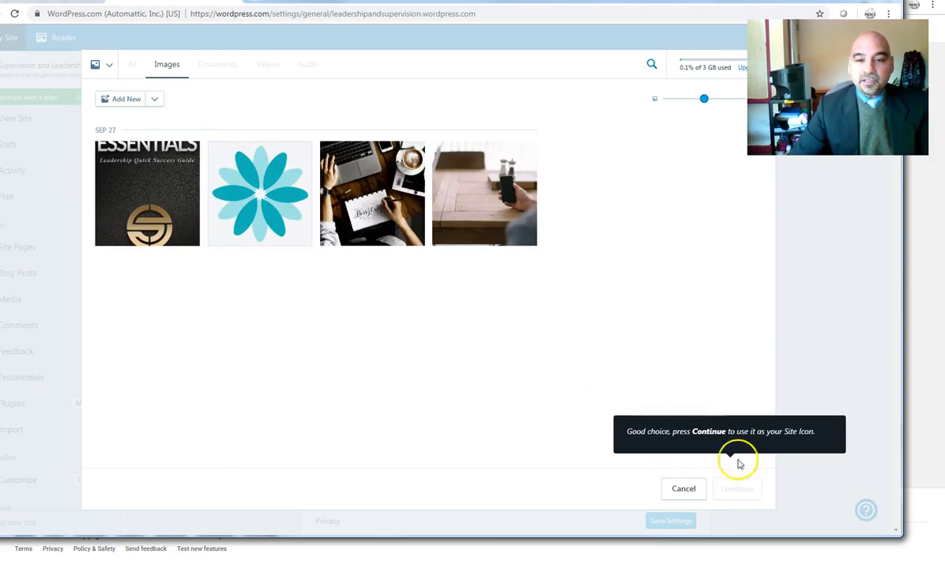
click(150, 200)
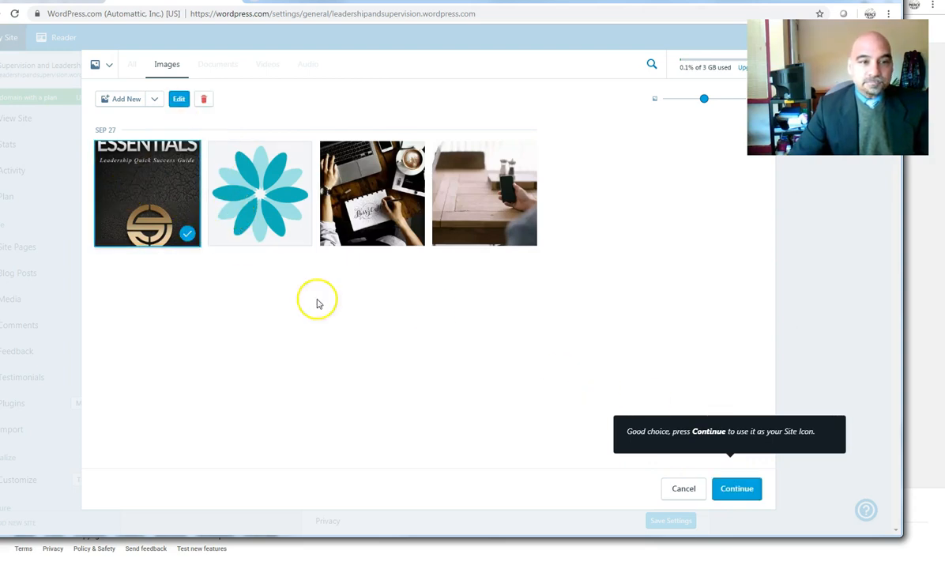
click(735, 489)
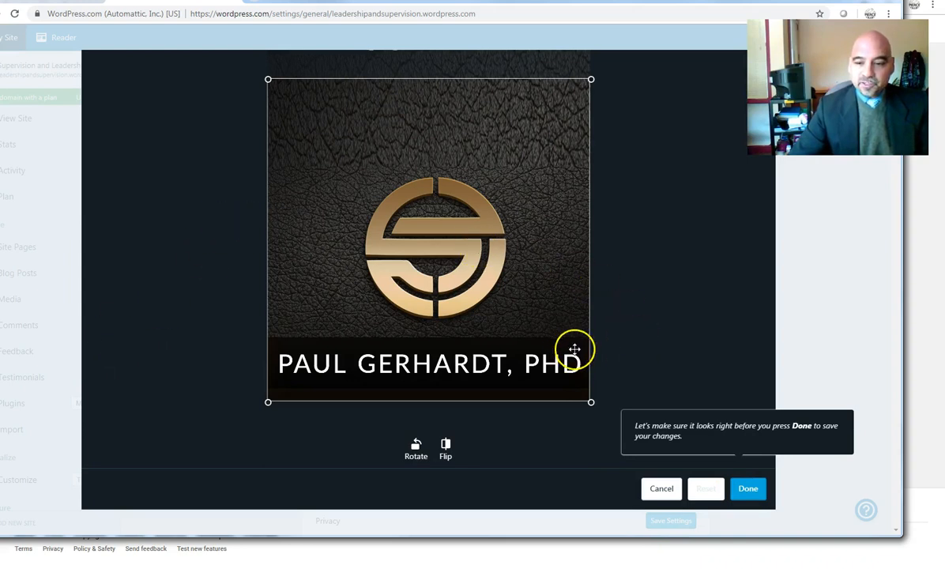
click(755, 491)
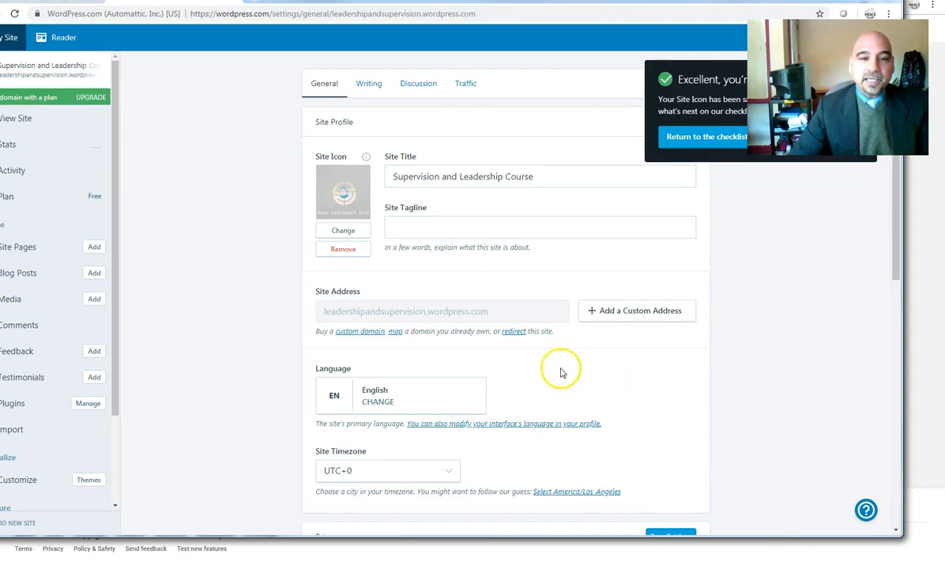
Step: Enter the tagline 'Leadership Training Online For You!' and save the General settings
click(414, 226)
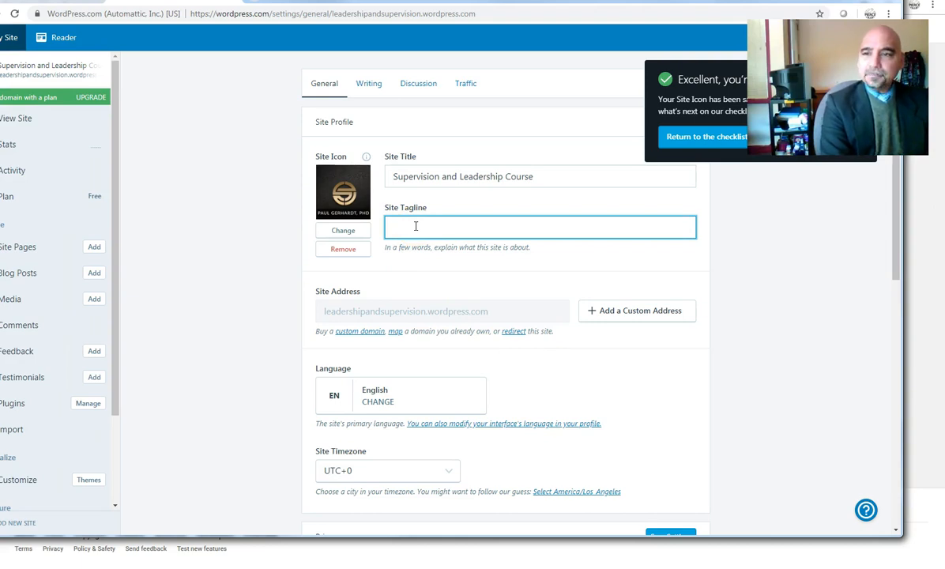
text(Leadership Training Online For You)
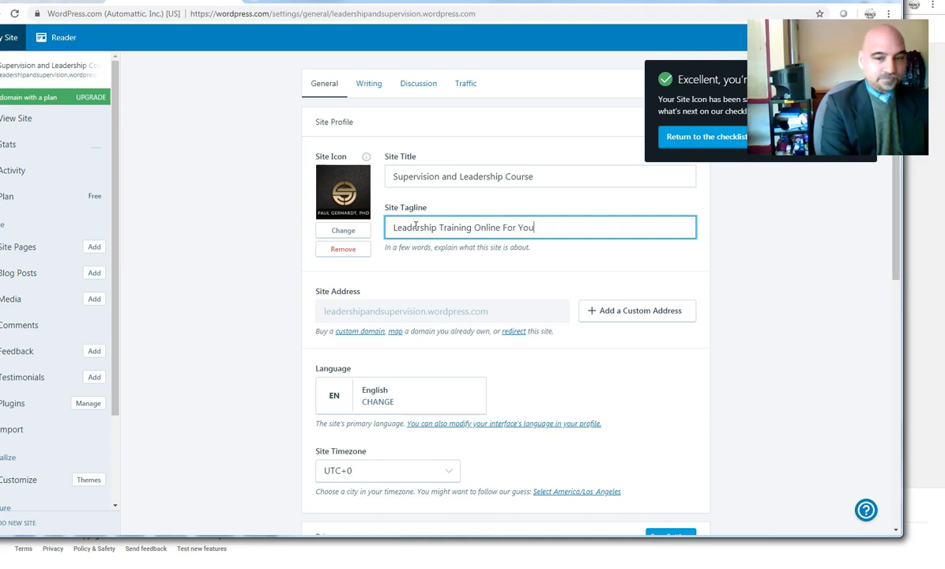
text(!)
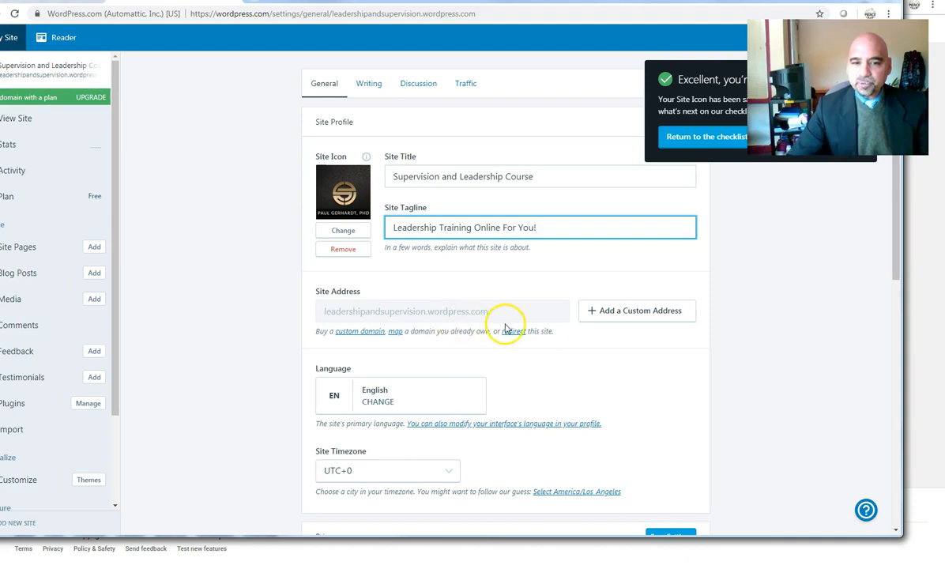
scroll(585, 404, down, 2)
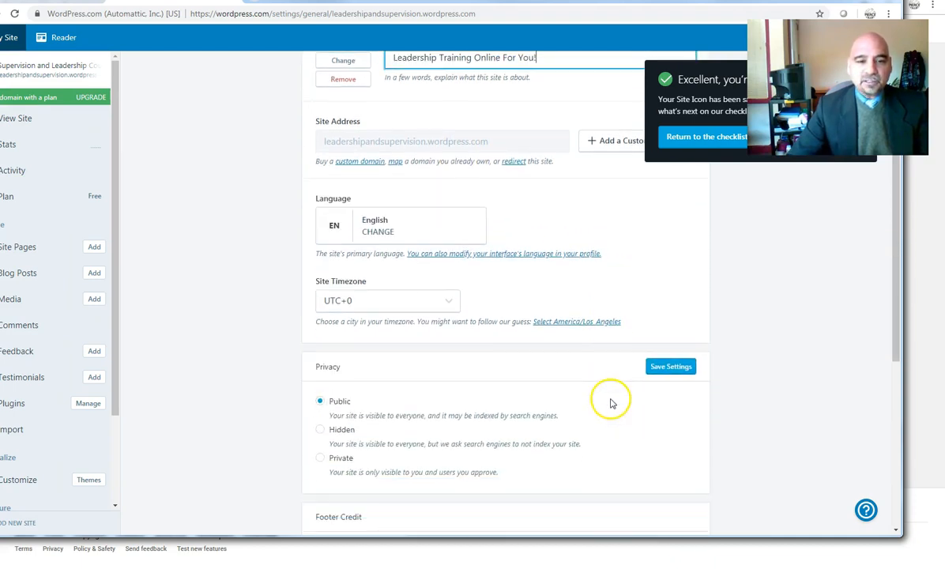
scroll(521, 388, down, 2)
scroll(320, 306, down, 2)
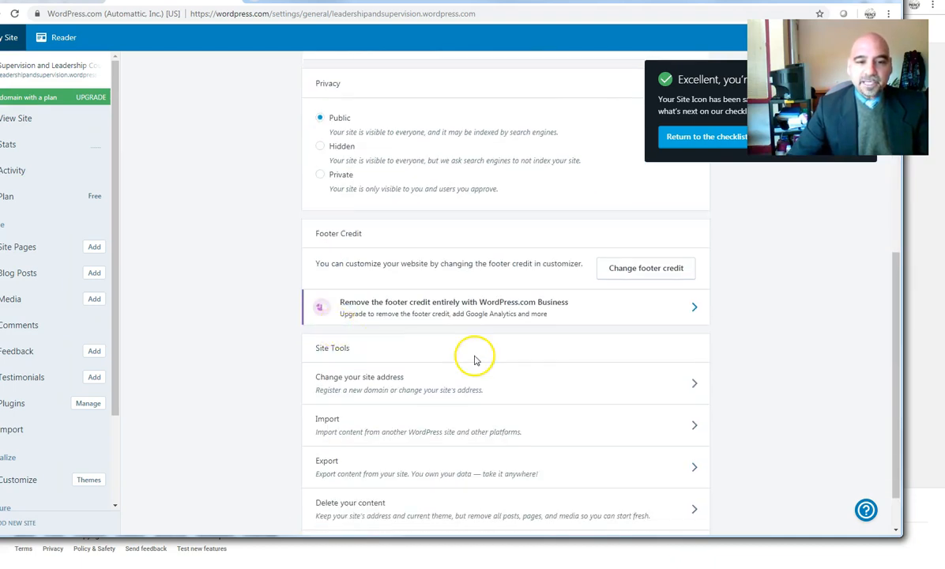
scroll(475, 360, down, 1)
scroll(577, 399, up, 1)
scroll(608, 419, up, 3)
scroll(626, 403, down, 3)
scroll(644, 253, up, 3)
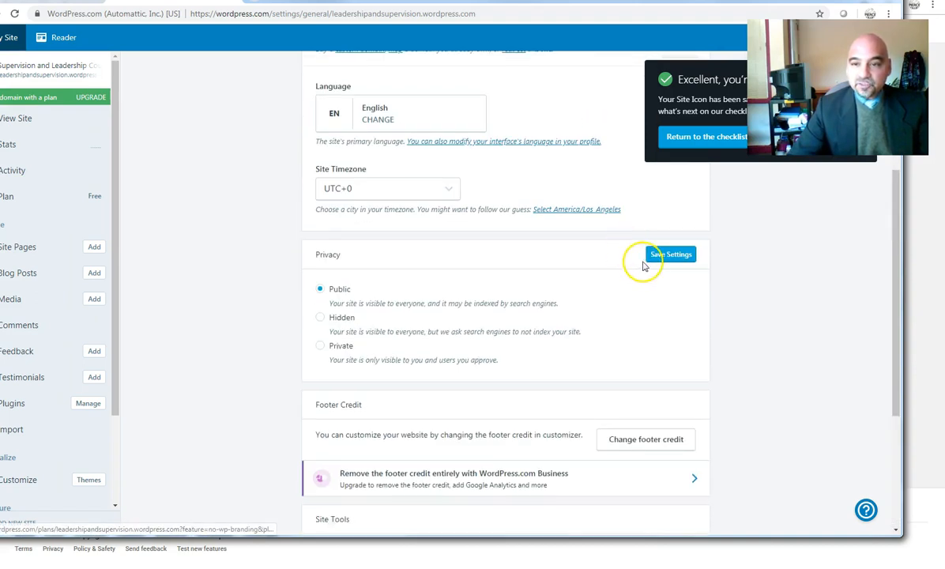
click(668, 252)
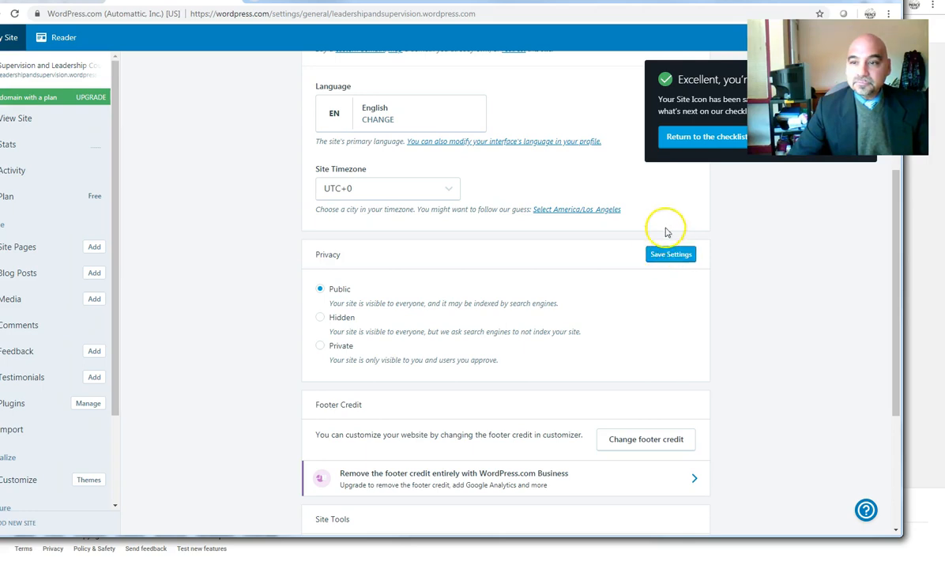
Step: From the checklist, open the Contact page and replace its form with the owner's name
click(695, 139)
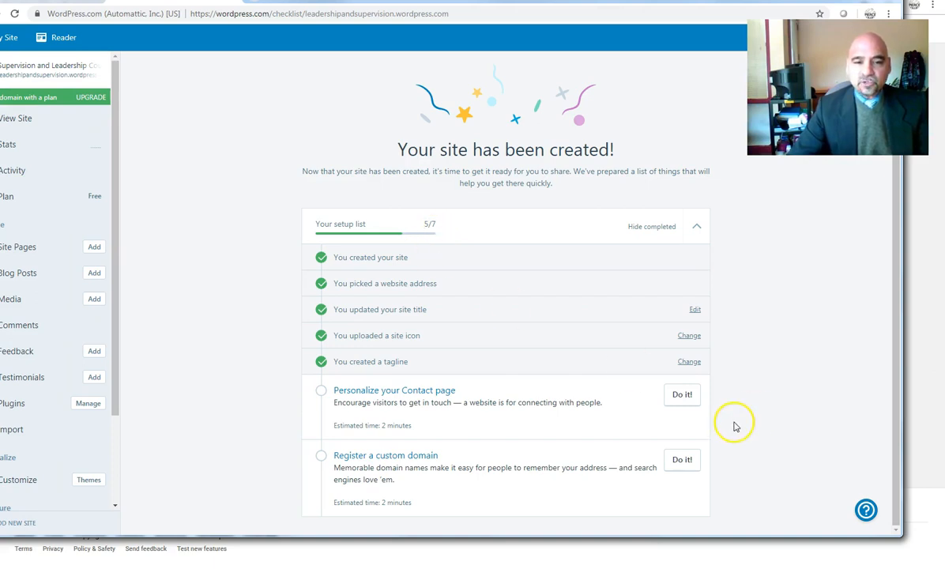
click(684, 396)
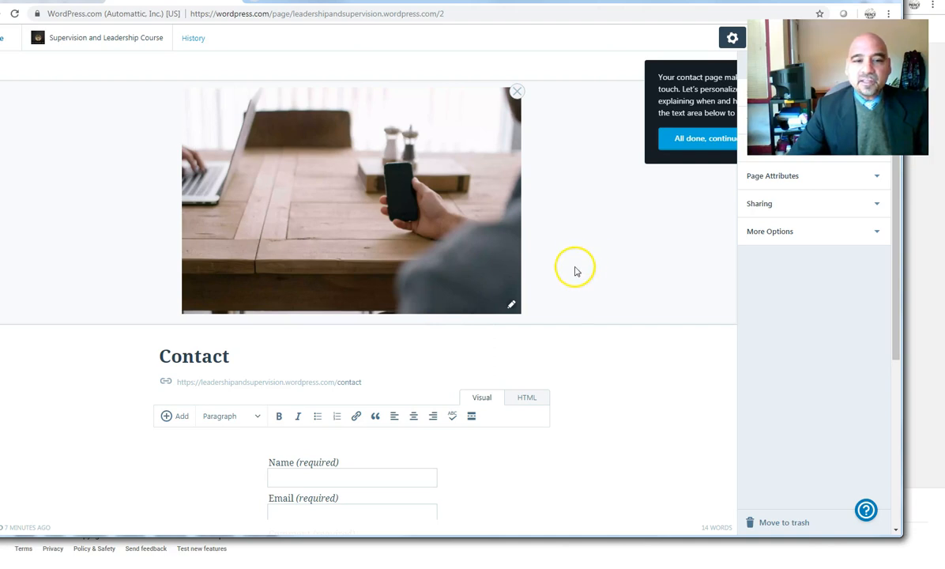
scroll(638, 365, down, 3)
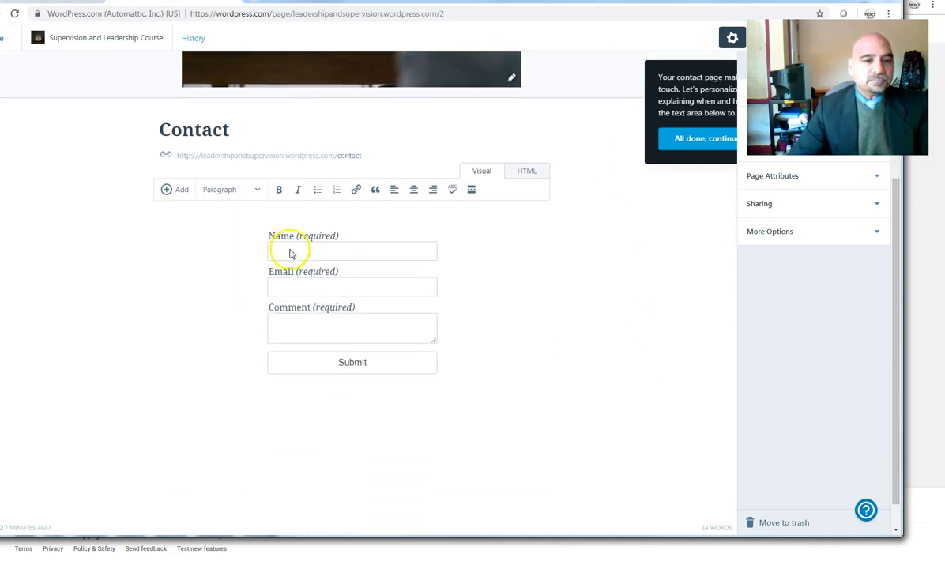
click(304, 253)
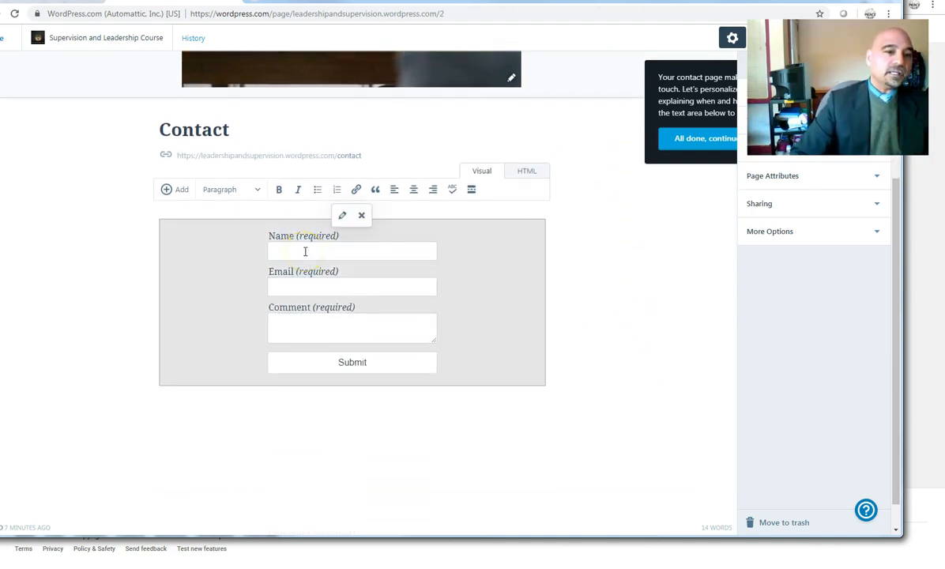
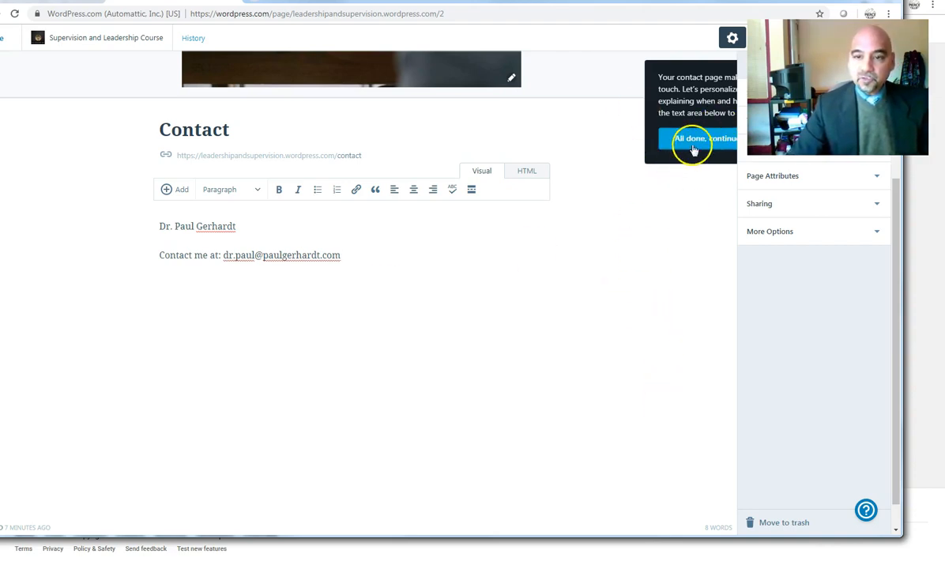
click(692, 141)
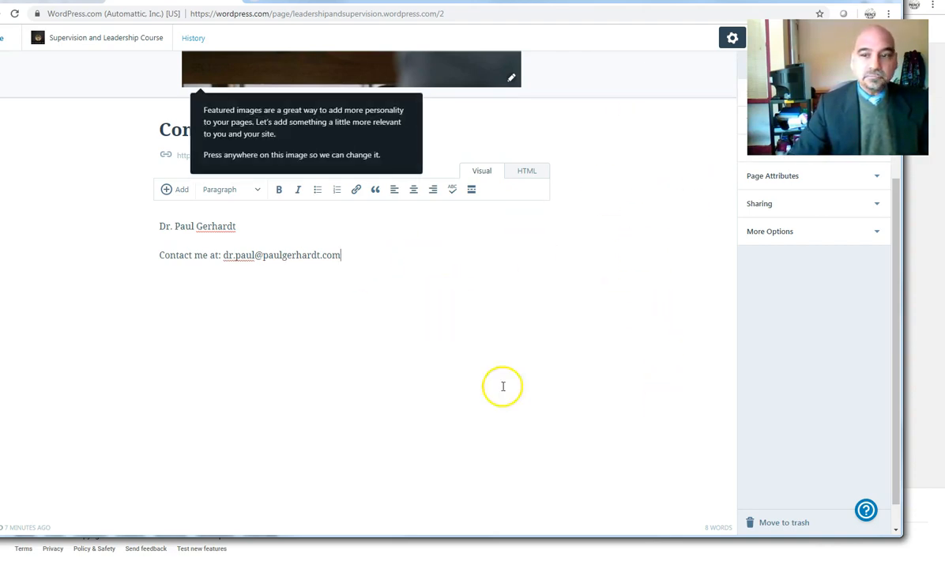
scroll(538, 411, down, 1)
scroll(554, 431, up, 5)
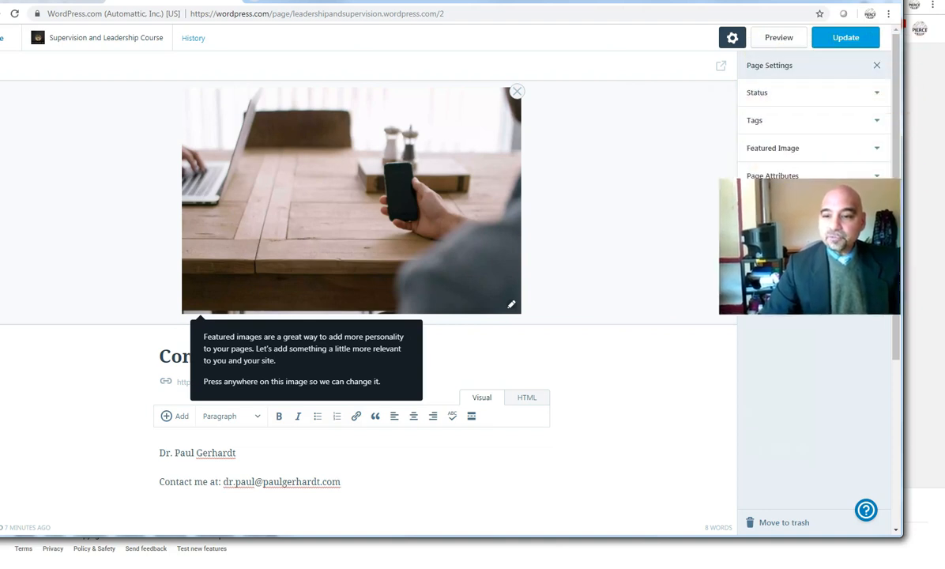
click(776, 42)
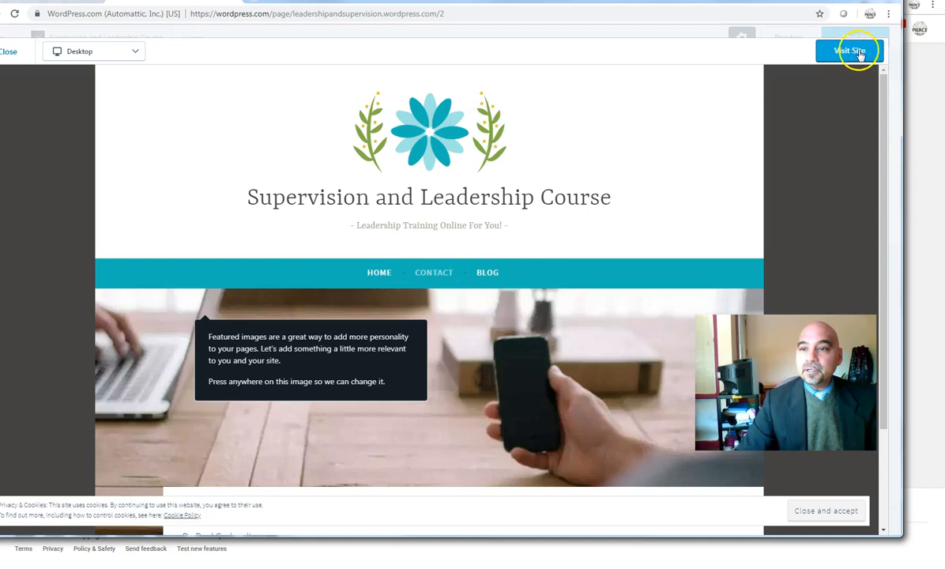
click(897, 65)
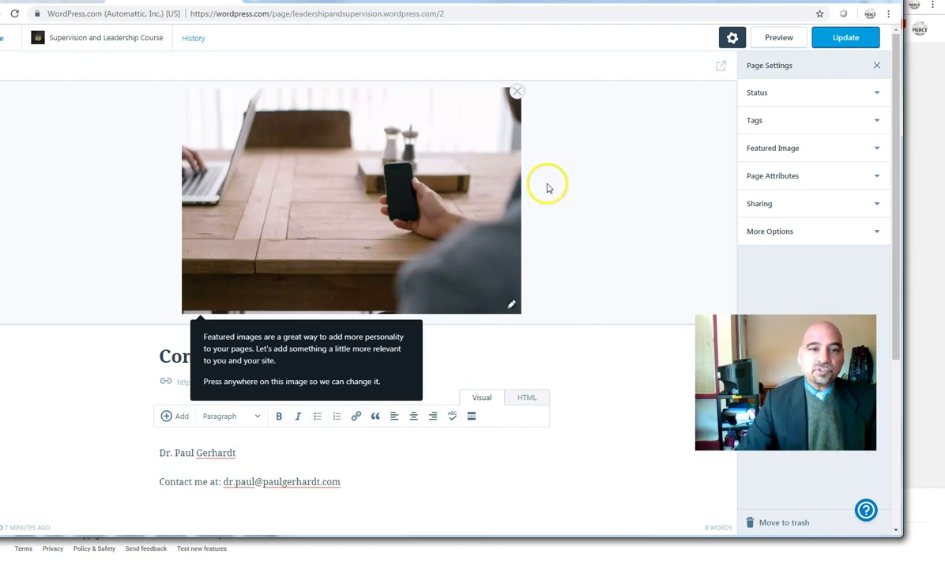
click(397, 219)
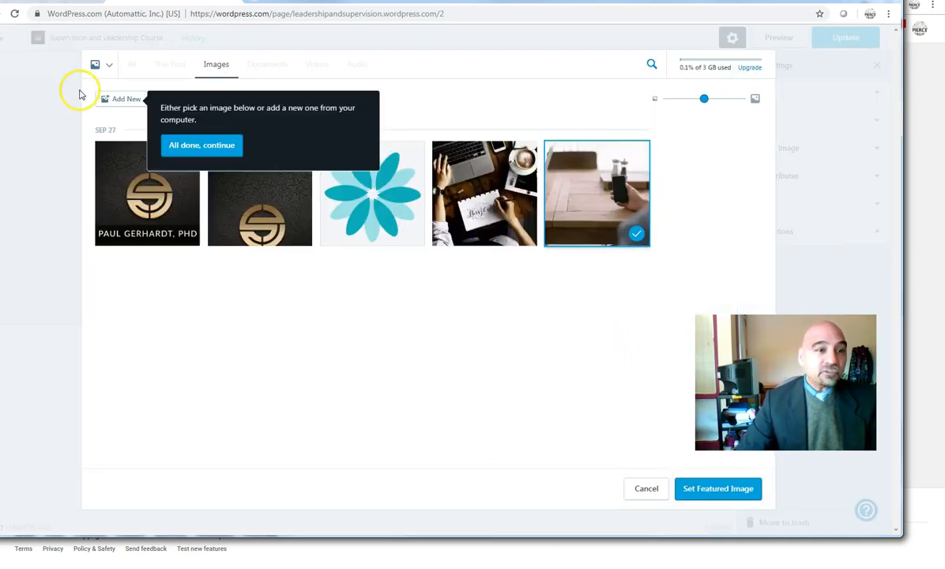
Step: Upload the Effective Delegation graphic and make it the Contact page's featured image
click(129, 103)
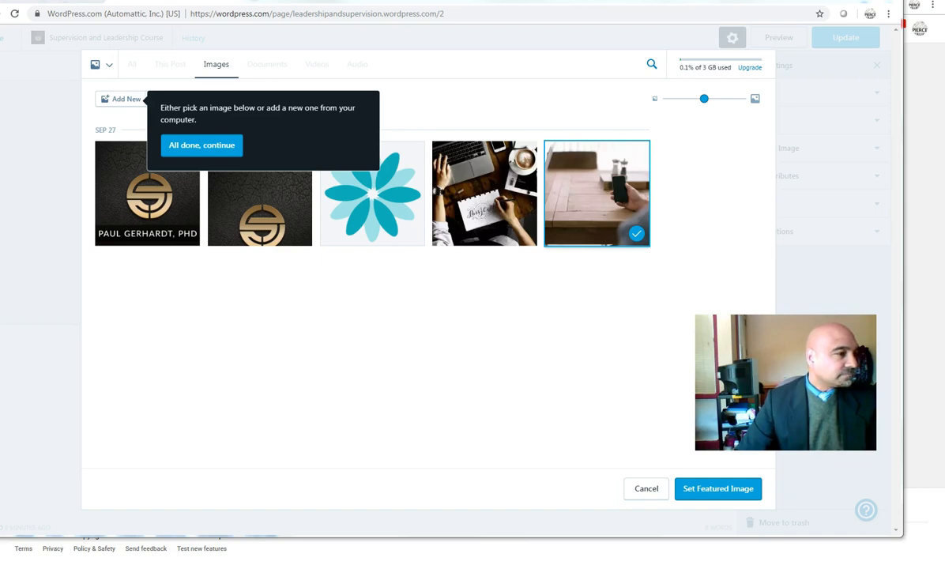
drag(4, 253, 344, 344)
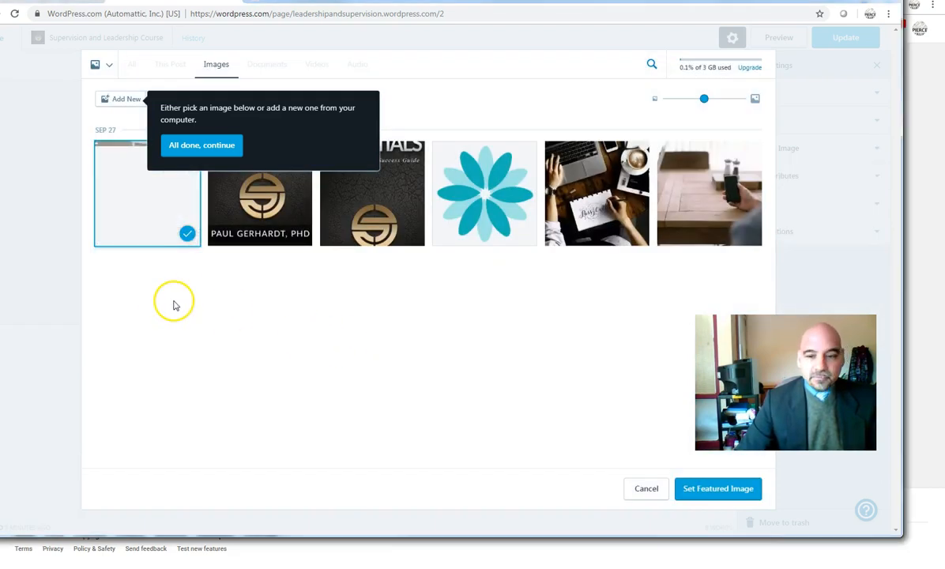
click(198, 147)
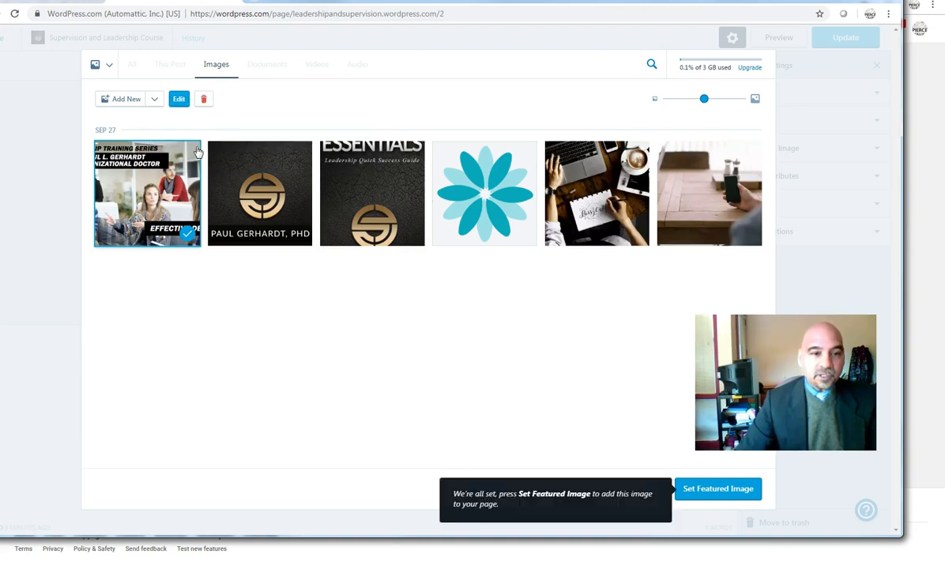
click(706, 490)
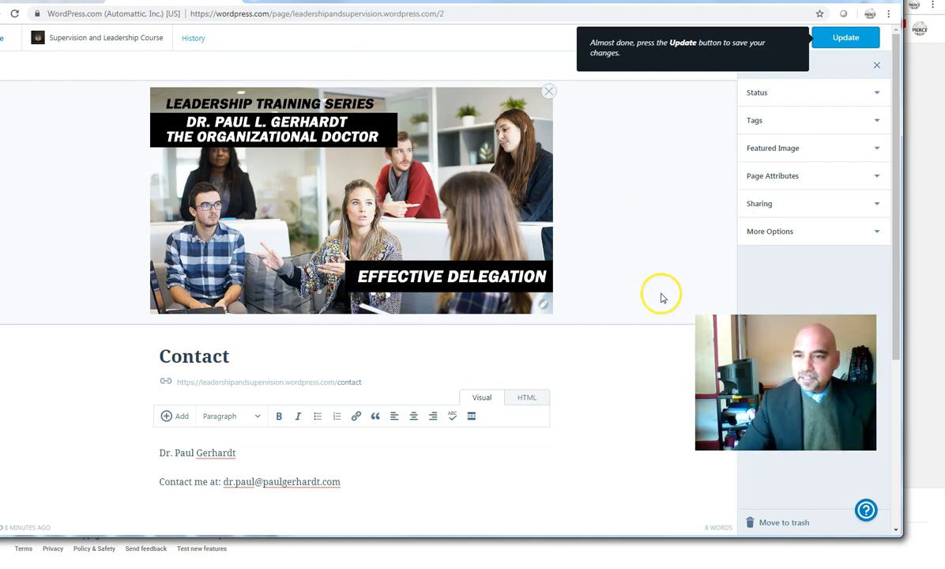
Step: Update the Contact page and go back to the setup checklist, confirming leaving the editor
click(846, 38)
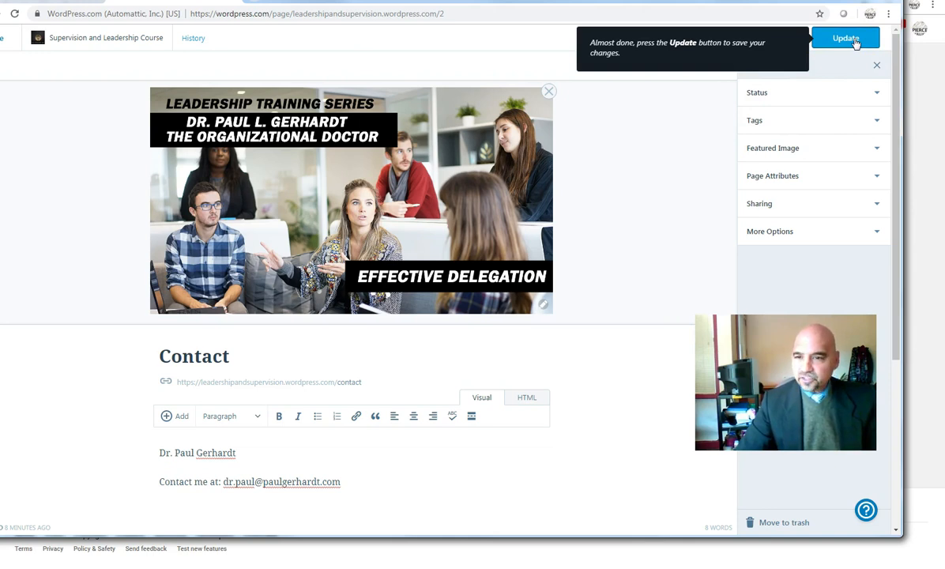
click(849, 39)
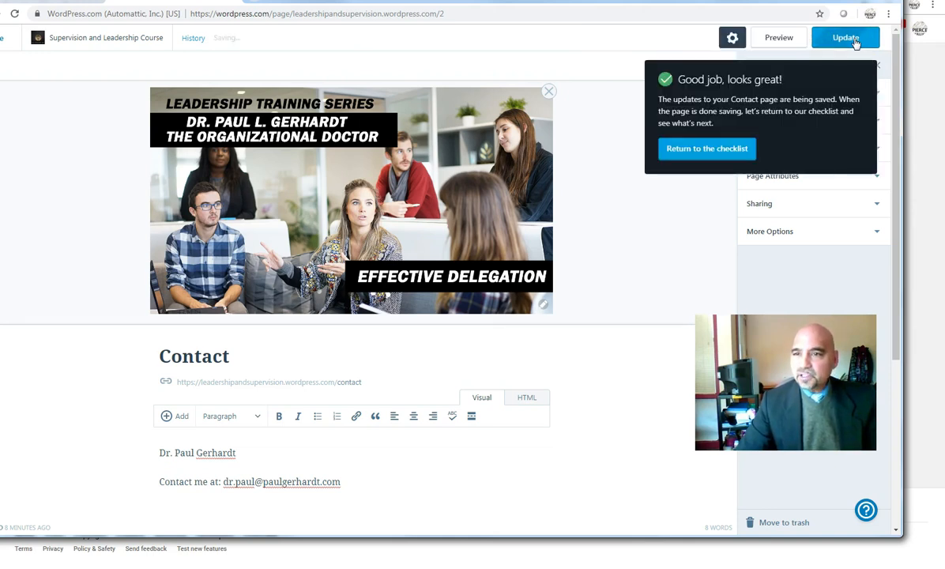
click(671, 158)
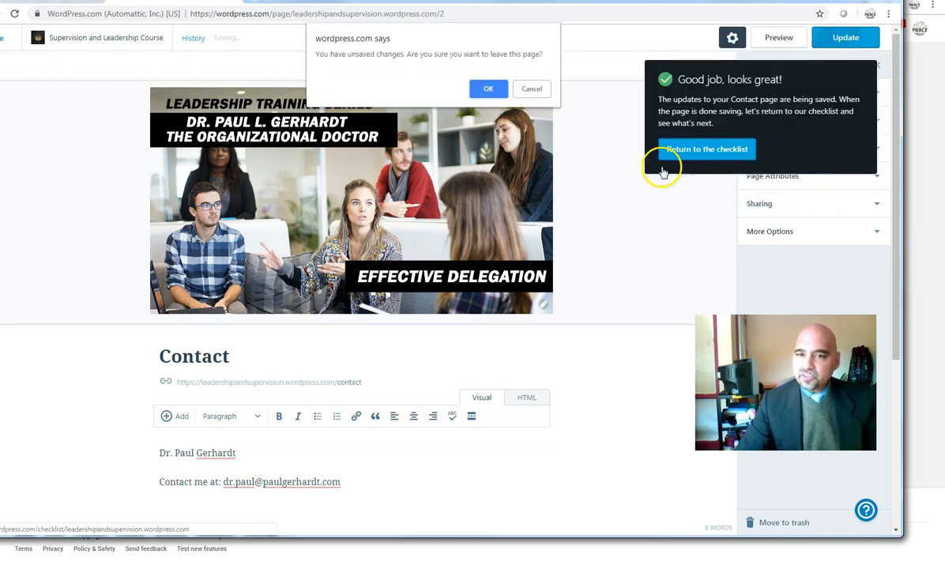
click(487, 88)
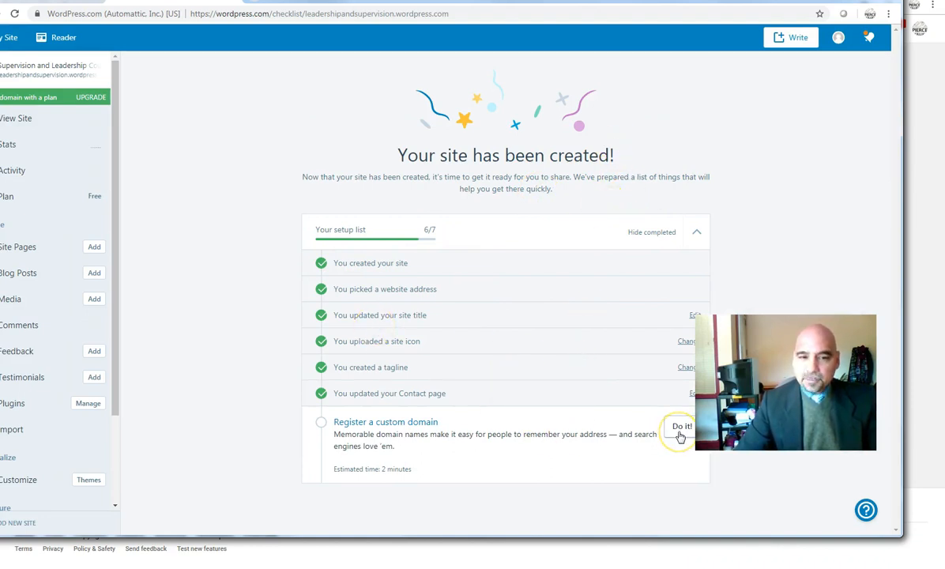
Step: Open Stats, dismiss its intro tip, and review the zero views, visitors and likes for September 27, 2018
click(679, 438)
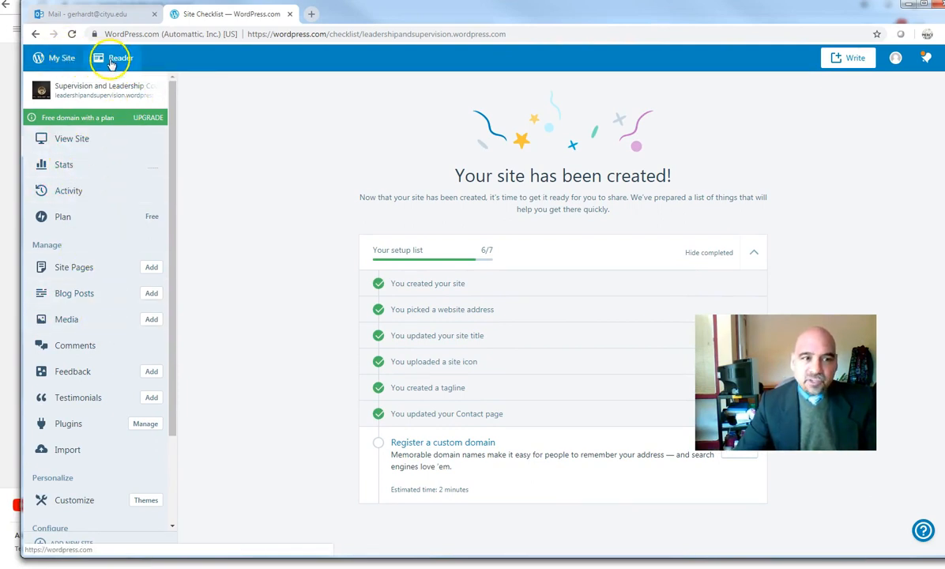
click(65, 60)
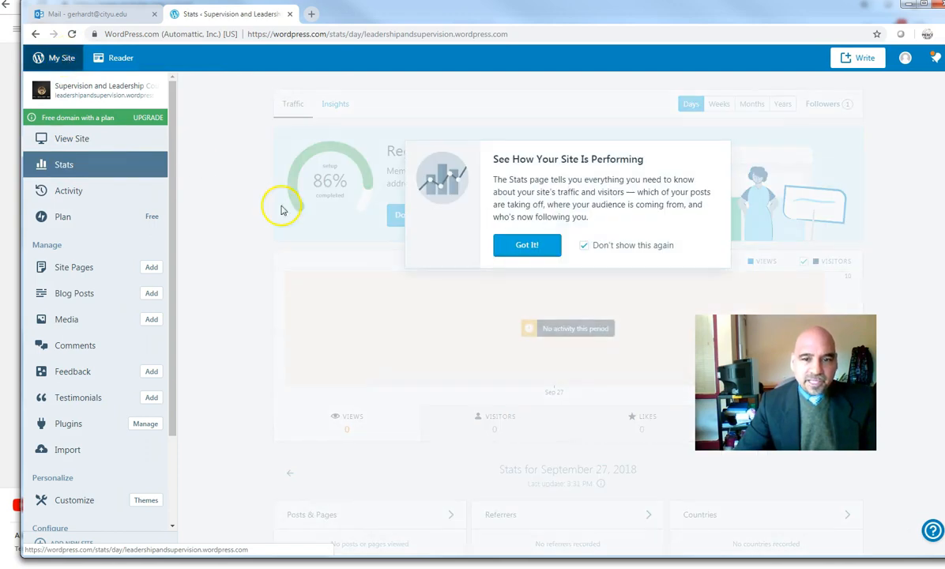
click(512, 249)
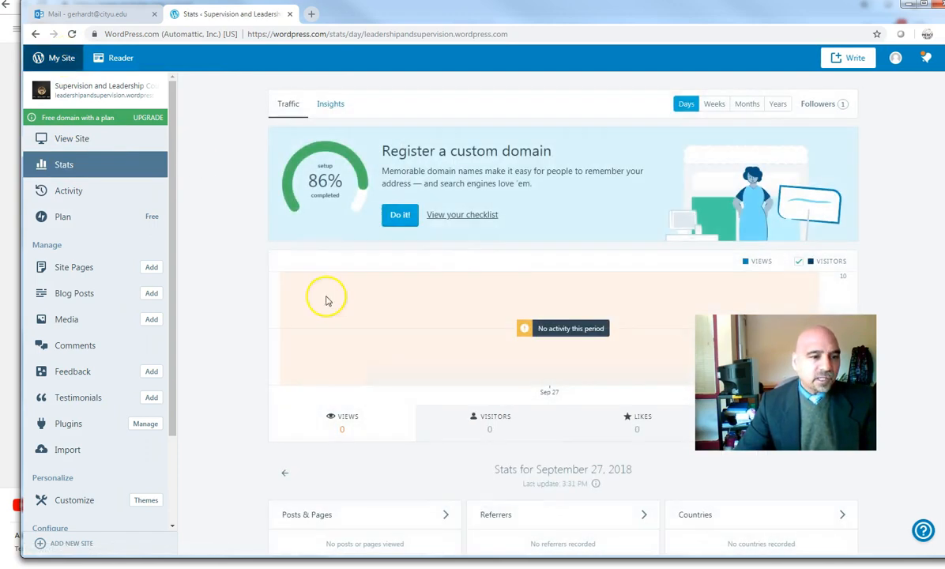
scroll(110, 439, down, 3)
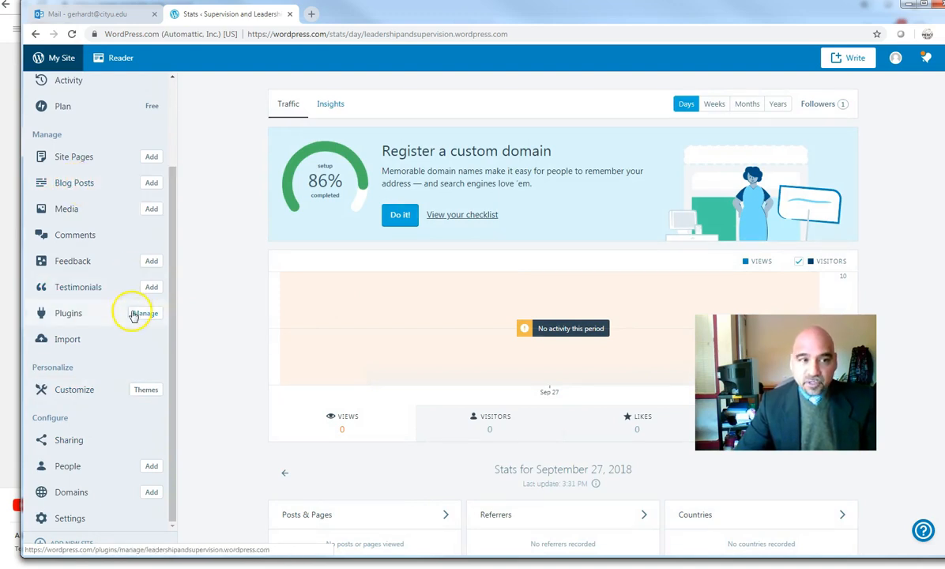
scroll(135, 295, down, 3)
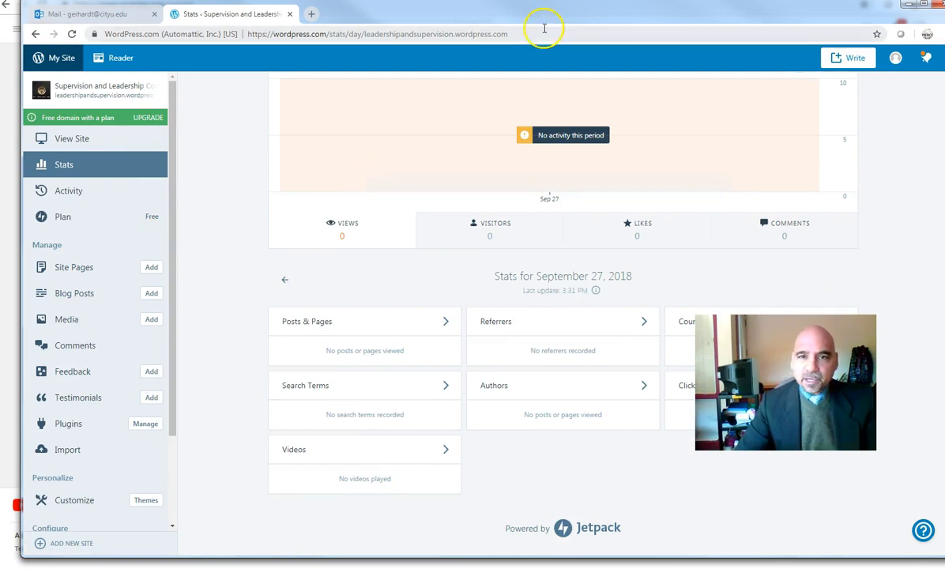
drag(564, 17, 462, 8)
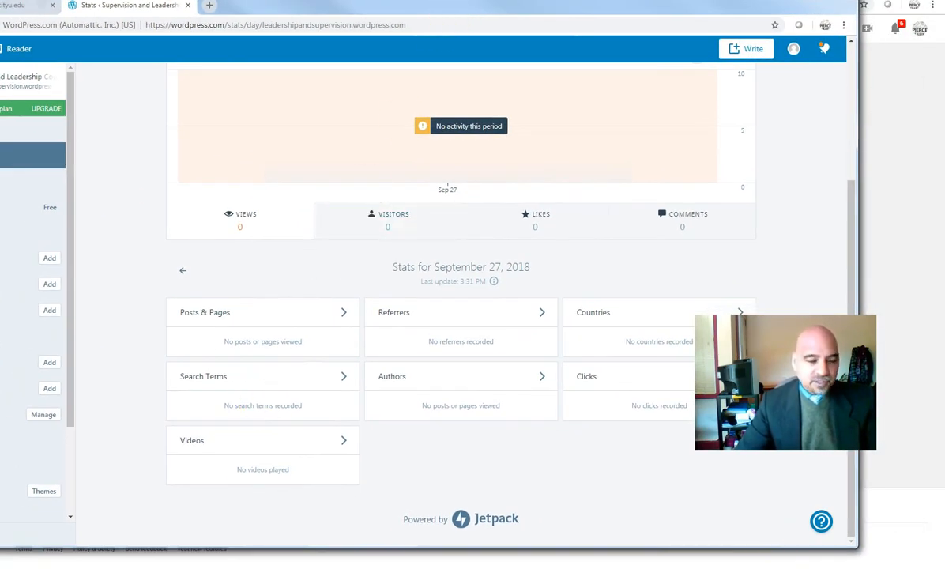